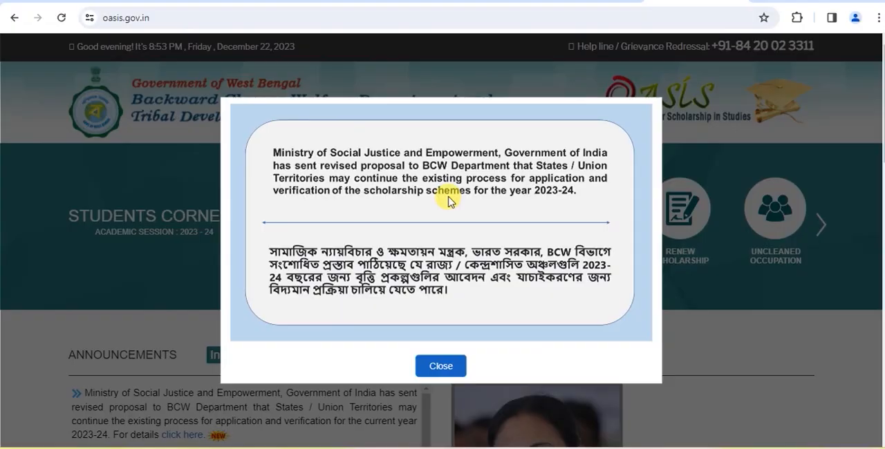
Dismiss the scholarship notice, then choose MALDAH as the institution's district and confirm the choice.
click(447, 372)
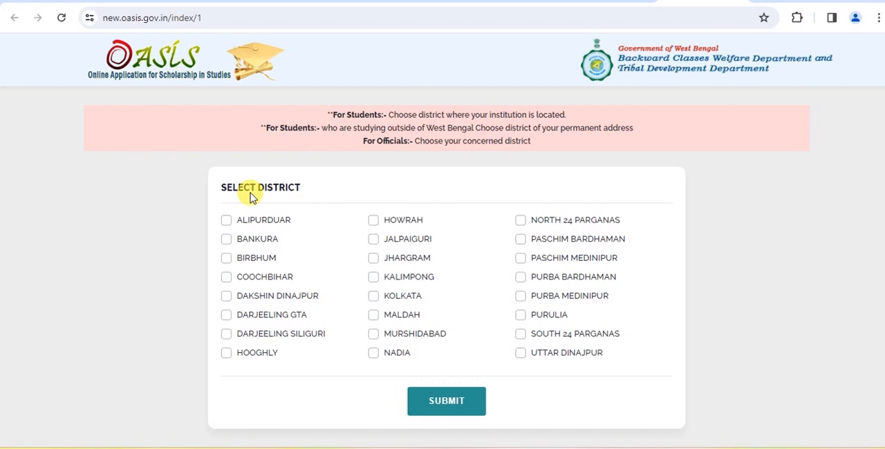
click(372, 316)
click(442, 401)
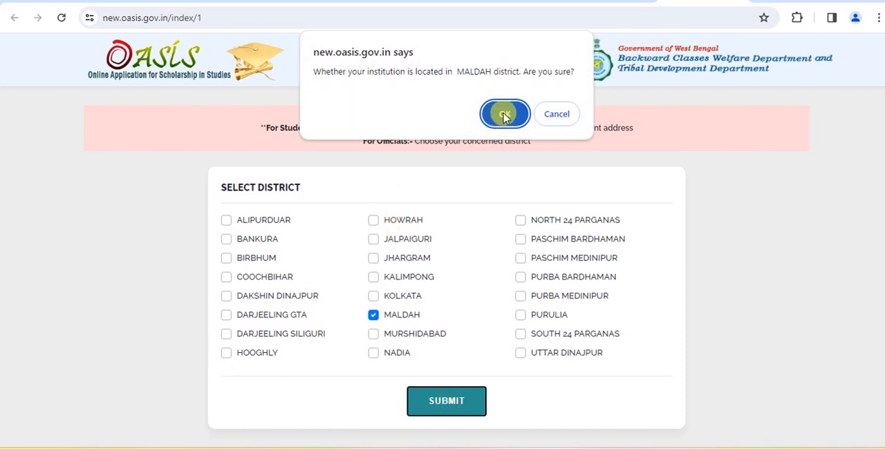
click(504, 115)
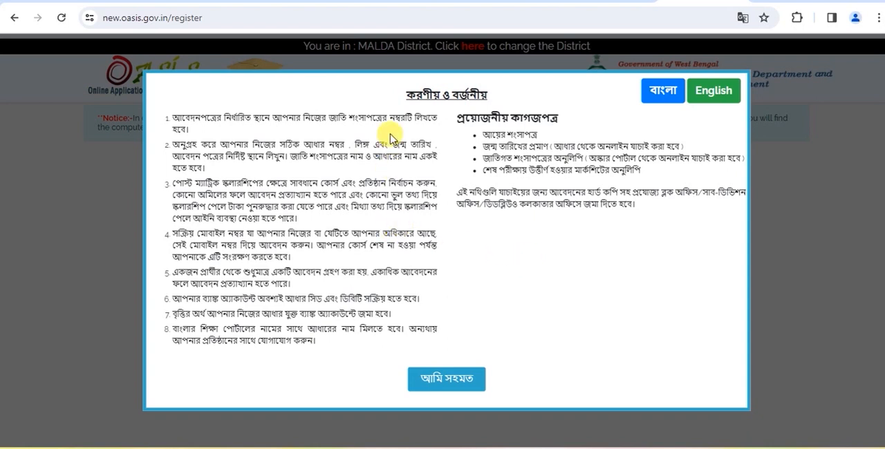
Read the Do's & Don'ts in Bengali and English, agree to them, and submit the caste certificate verification form.
click(658, 80)
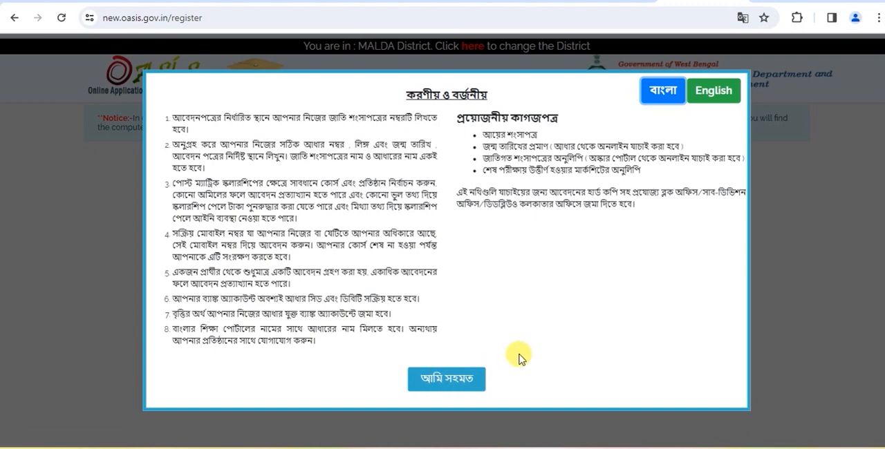
click(715, 95)
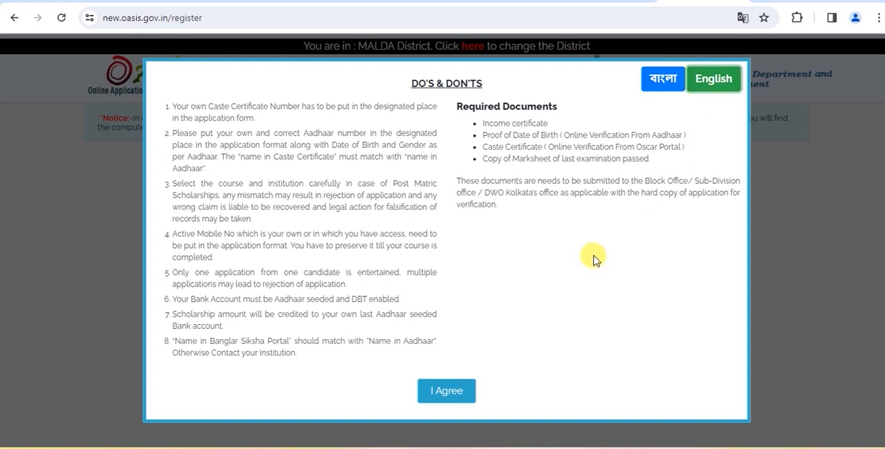
click(446, 391)
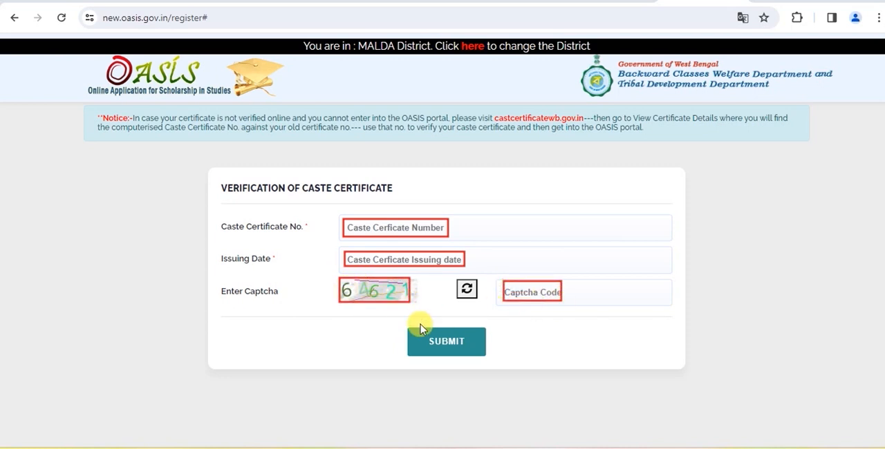
click(467, 344)
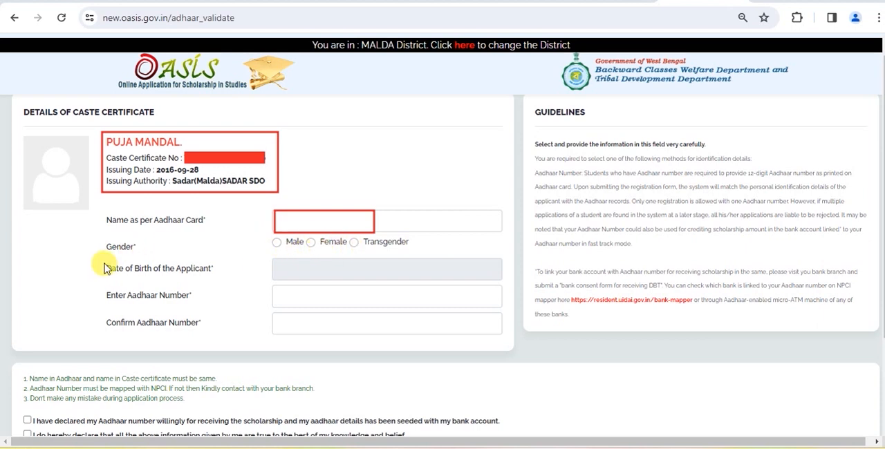
drag(113, 265, 321, 278)
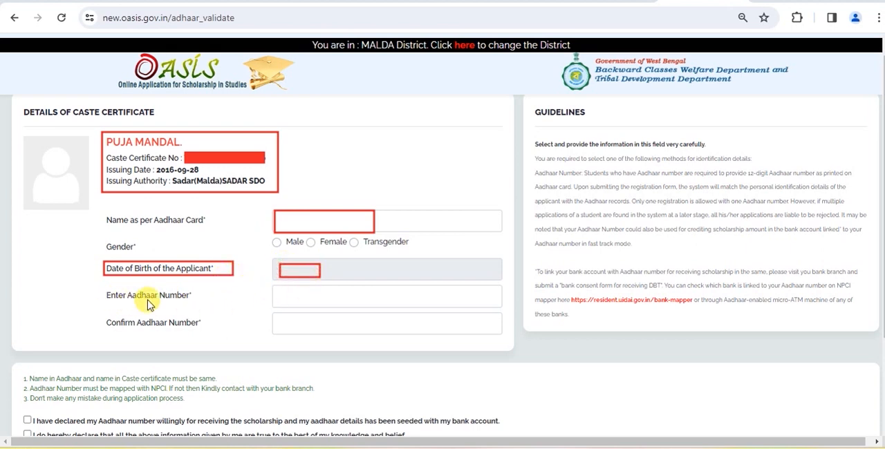
mouse_move(282, 289)
mouse_down()
mouse_move(316, 308)
mouse_move(291, 308)
mouse_move(302, 308)
mouse_up()
mouse_move(284, 316)
mouse_down()
mouse_move(325, 334)
mouse_move(306, 336)
mouse_up()
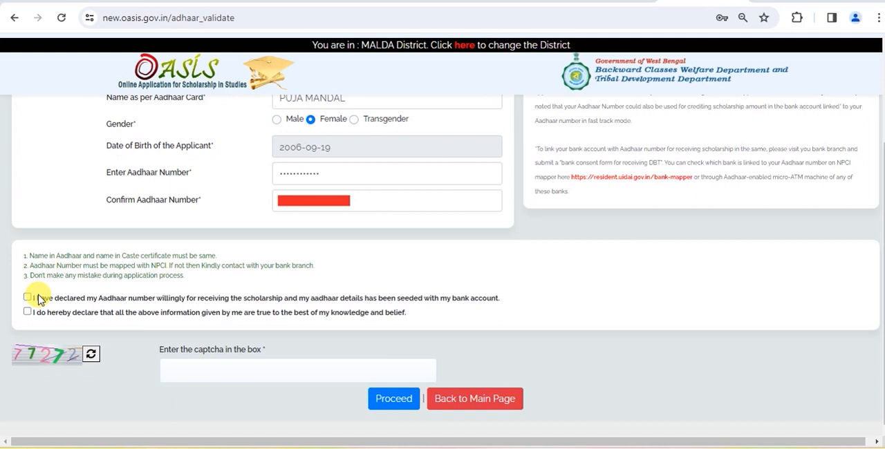
drag(24, 294, 35, 317)
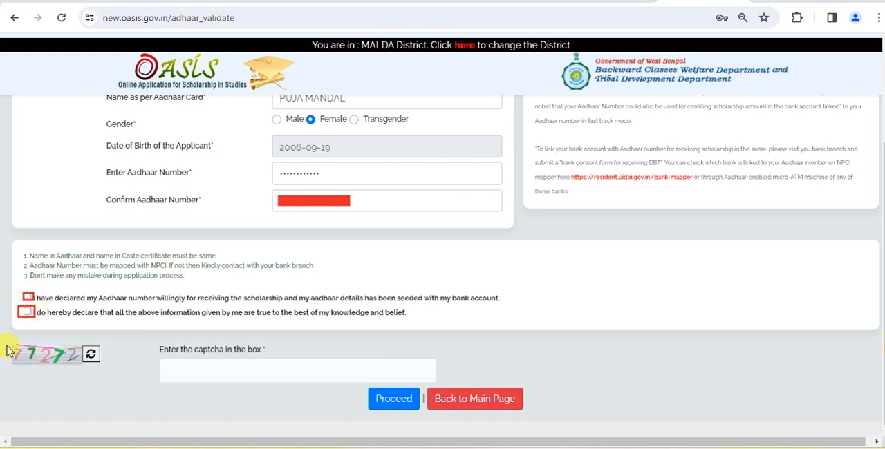
mouse_move(10, 341)
mouse_down()
mouse_move(40, 362)
mouse_move(83, 367)
mouse_up()
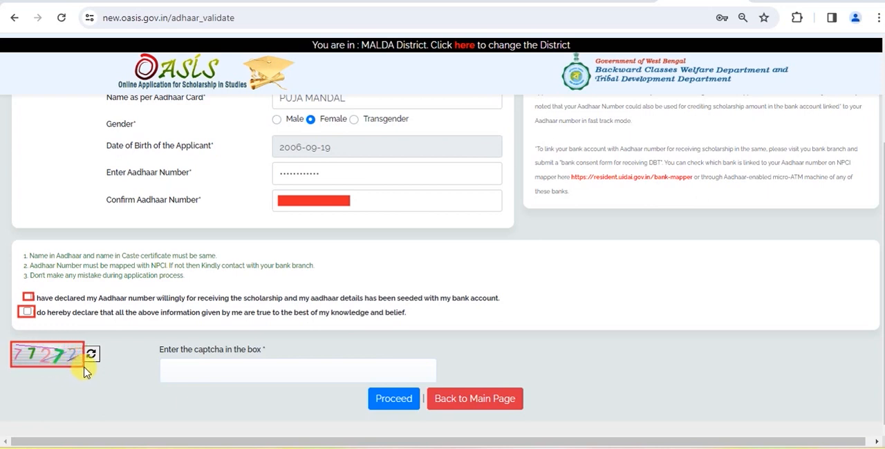
drag(165, 361, 226, 375)
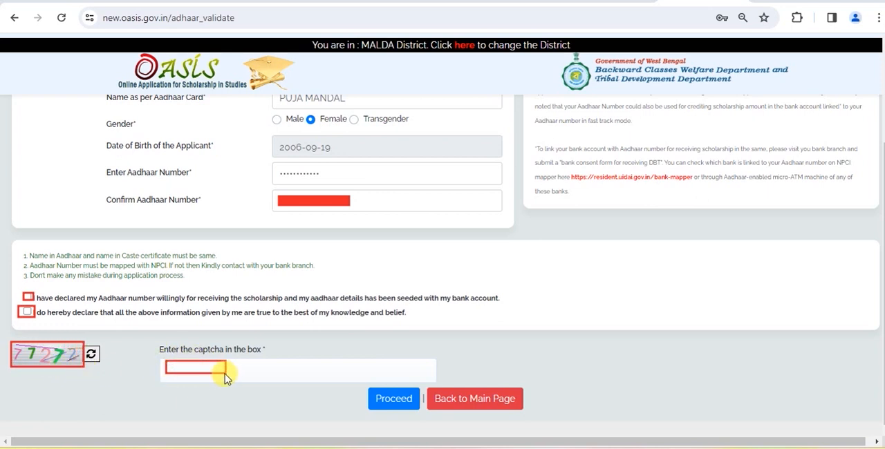
drag(369, 389, 419, 409)
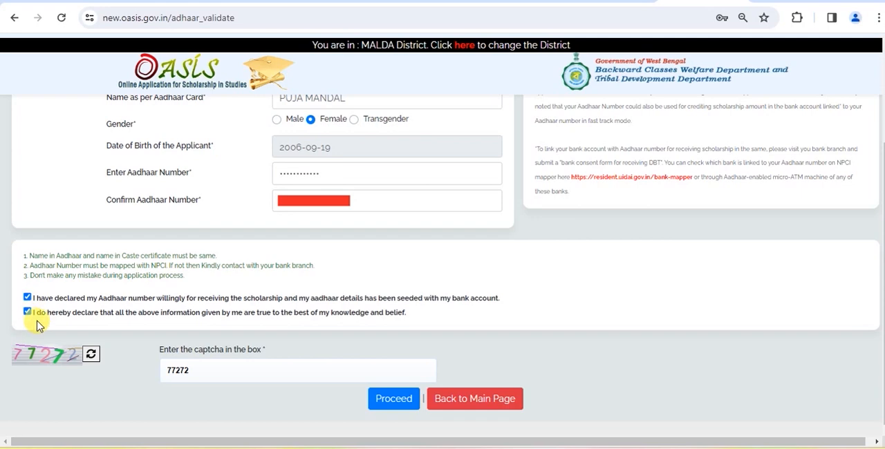
Proceed to the registration form with the completed Aadhaar details, declarations and captcha.
click(394, 400)
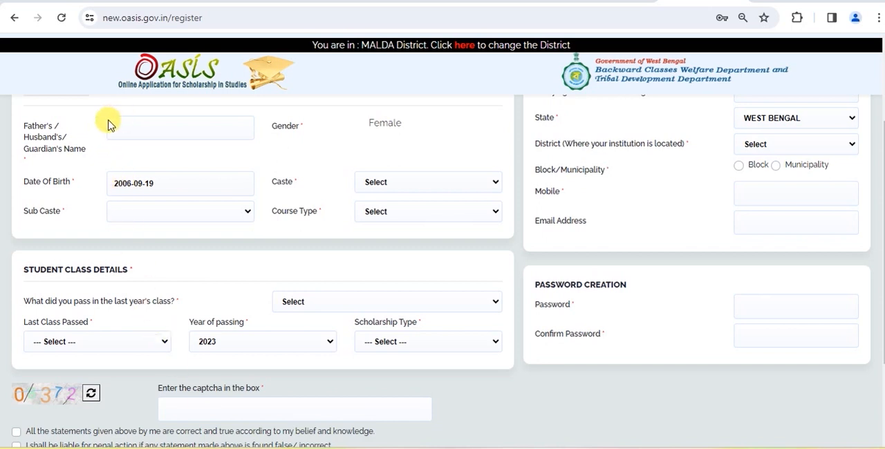
drag(107, 119, 147, 137)
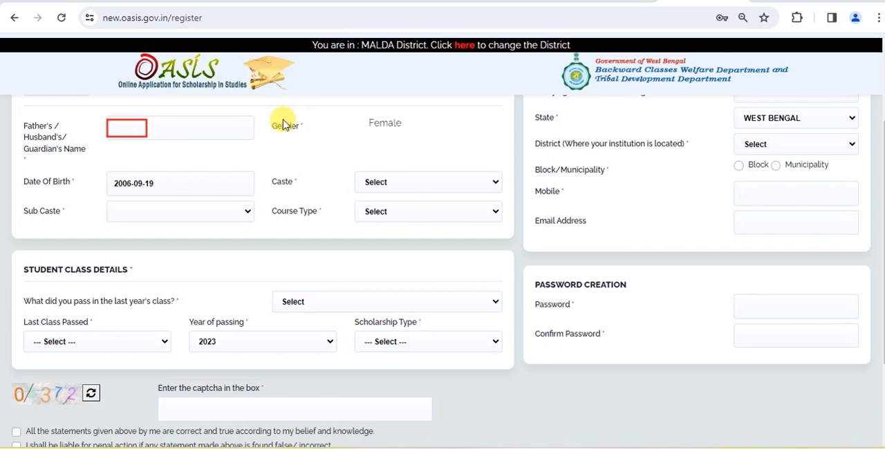
drag(369, 116, 404, 130)
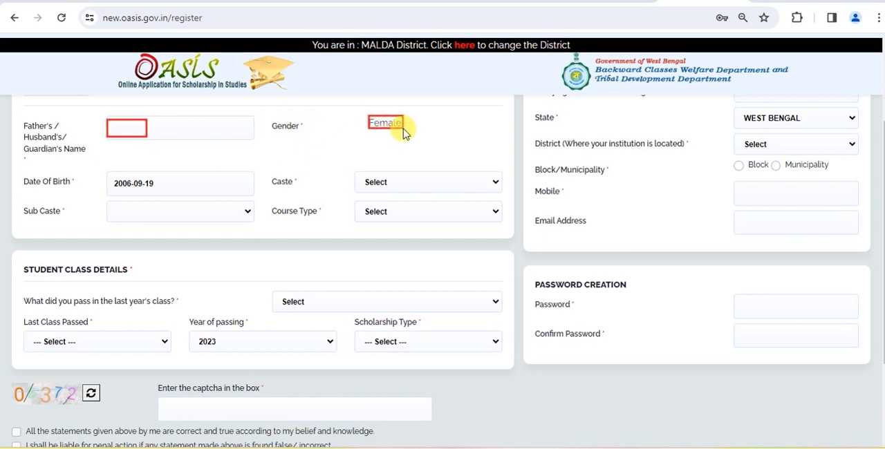
drag(114, 177, 154, 191)
drag(268, 175, 301, 188)
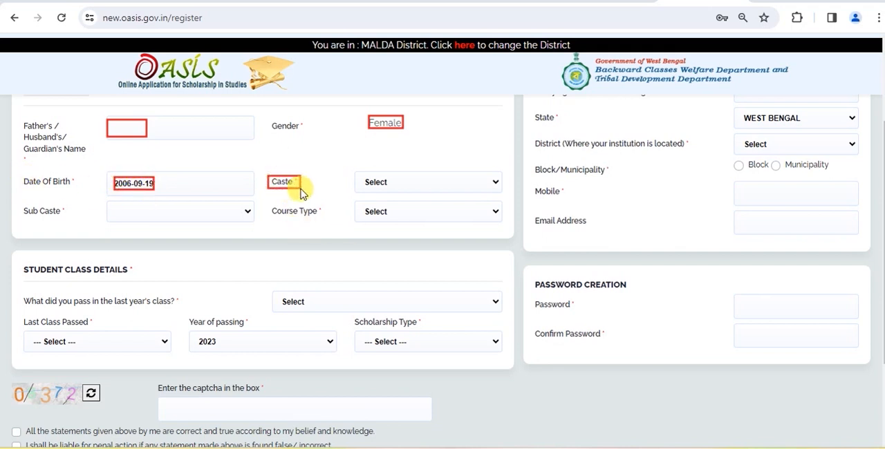
Set the student's caste to SC, sub caste to BHOGTA and course type to Regular Full Time.
click(406, 188)
click(395, 210)
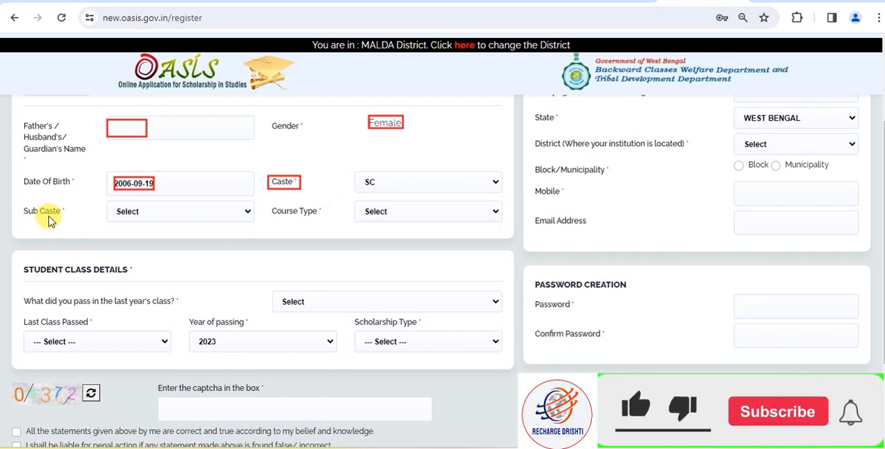
click(174, 218)
click(162, 316)
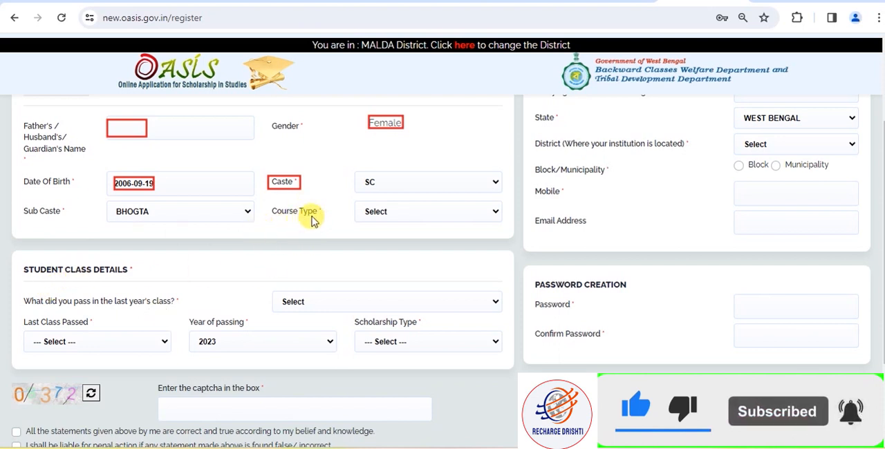
click(401, 217)
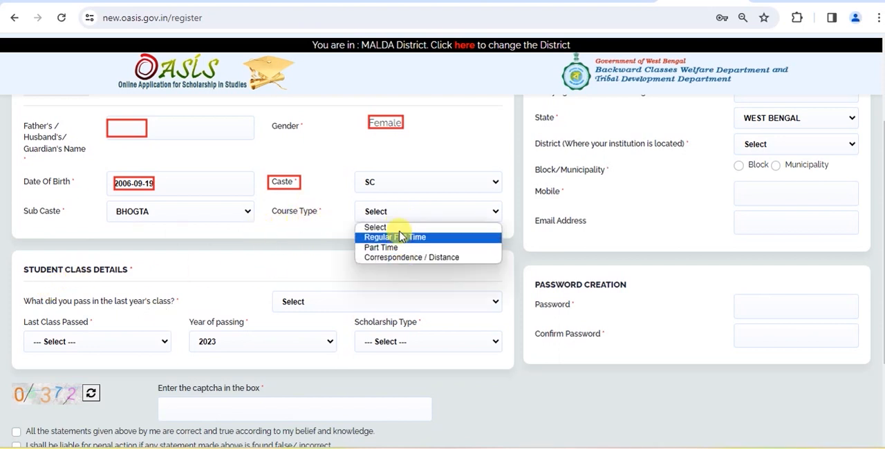
click(397, 237)
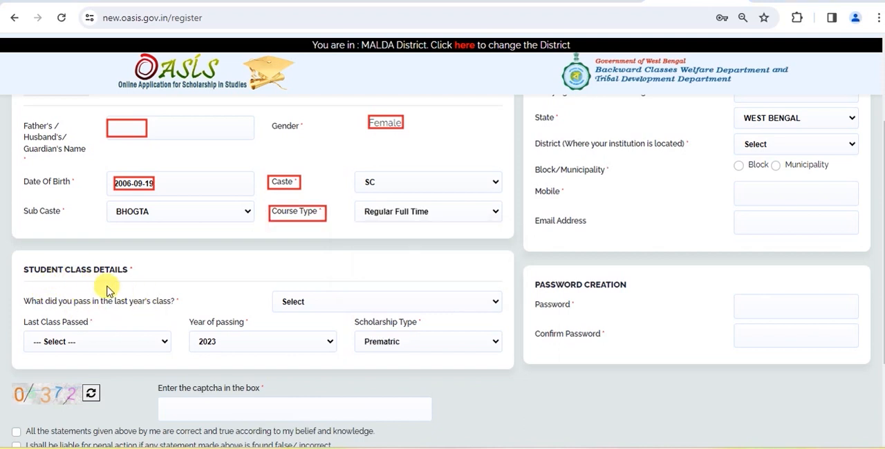
Complete the student class details with YES for passing last year's class, X as last class passed and 2023 as year of passing.
mouse_move(22, 296)
mouse_down()
mouse_move(69, 311)
mouse_move(185, 313)
mouse_up()
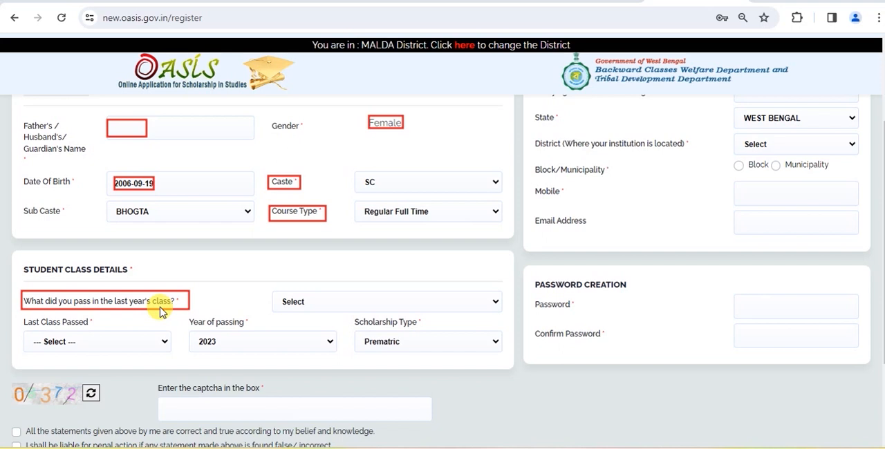
click(310, 303)
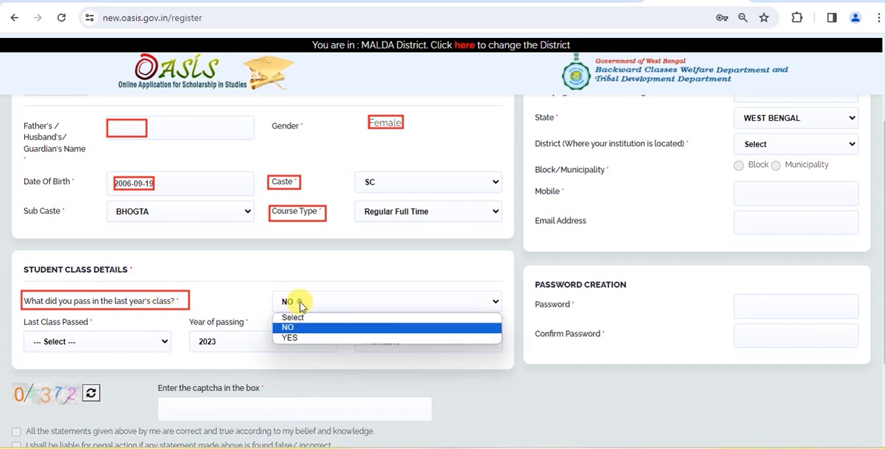
click(297, 339)
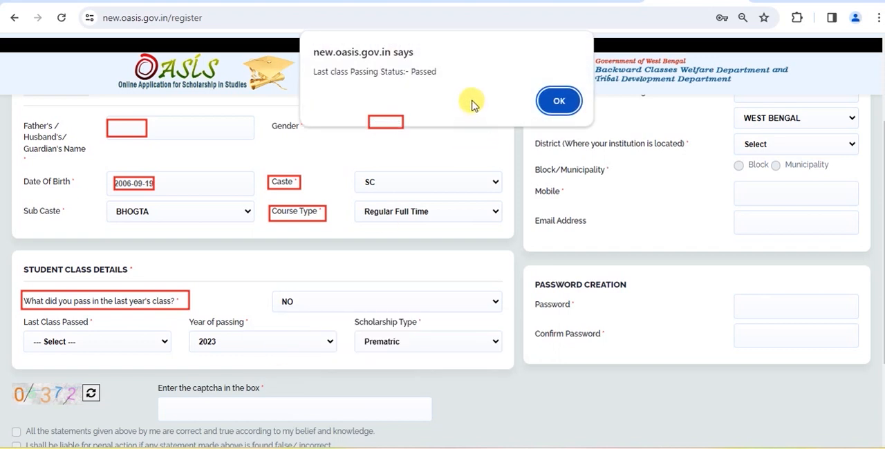
click(557, 101)
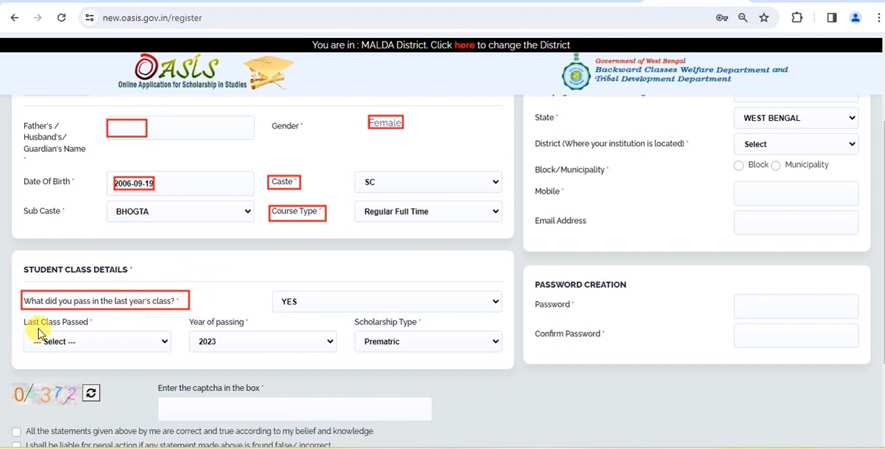
click(64, 341)
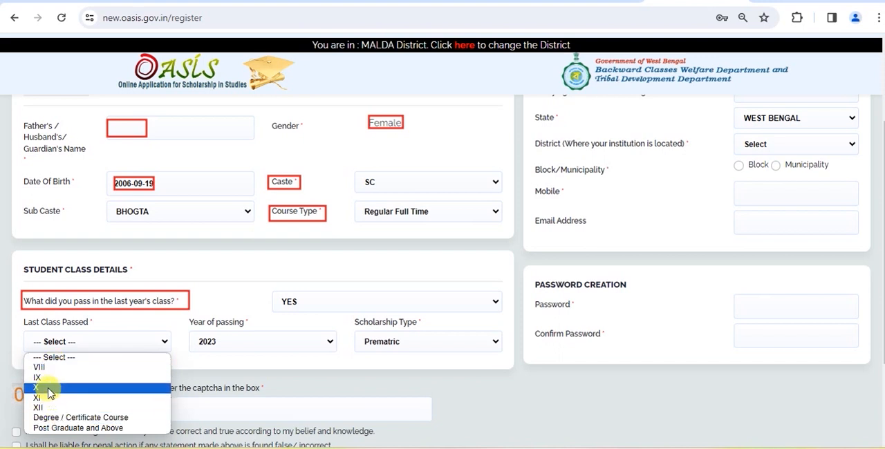
click(48, 393)
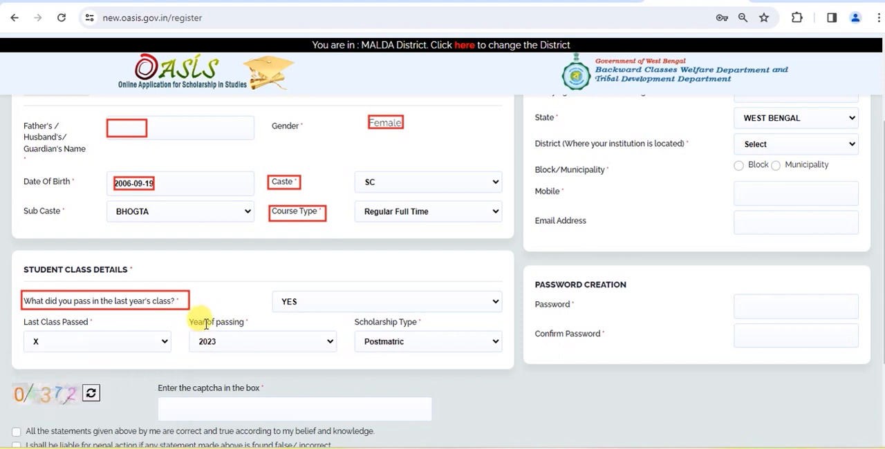
click(221, 341)
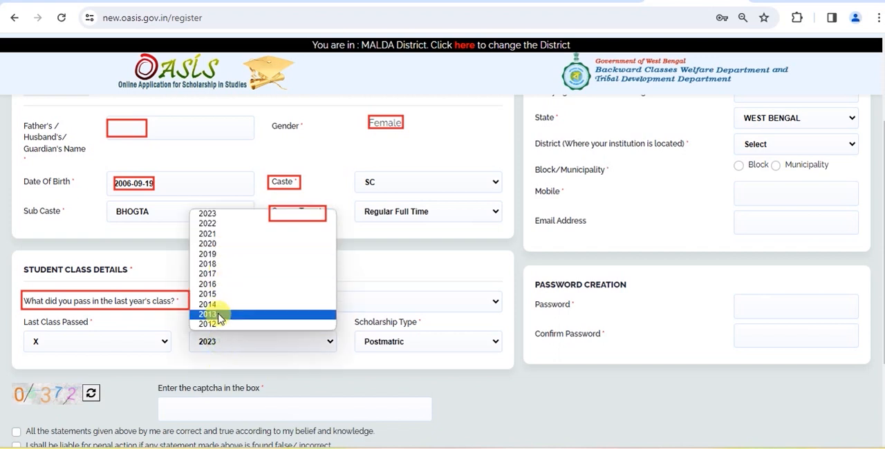
click(227, 346)
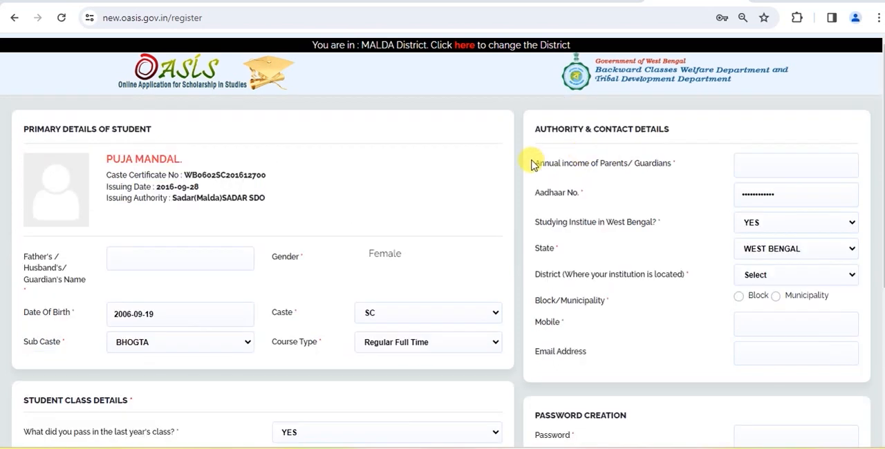
mouse_move(536, 162)
mouse_down()
mouse_move(592, 174)
mouse_move(683, 171)
mouse_up()
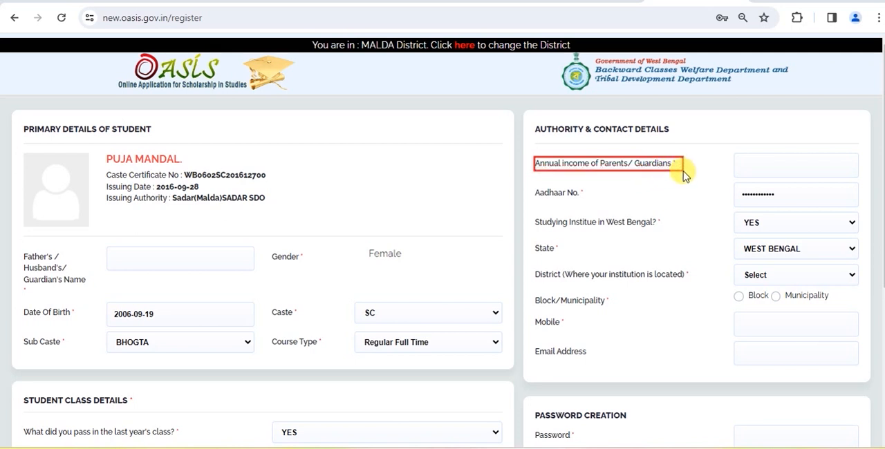
mouse_move(747, 158)
mouse_down()
mouse_move(775, 172)
mouse_move(766, 200)
mouse_move(777, 201)
mouse_up()
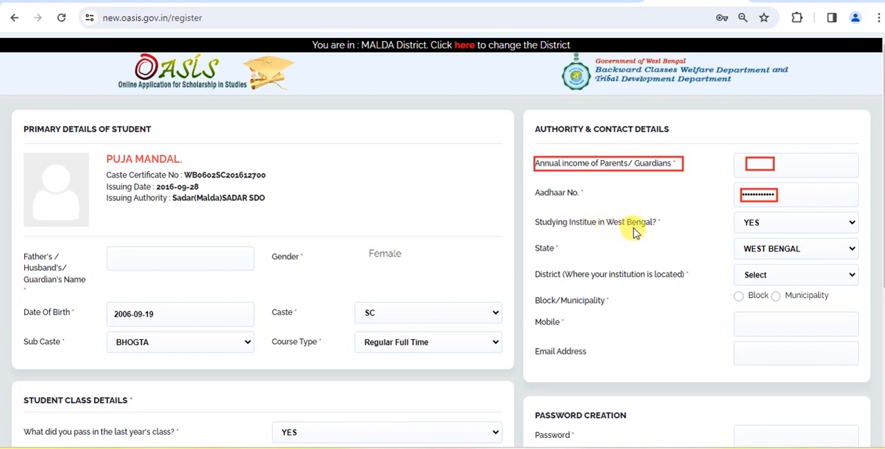
Keep YES for studying at an institute in West Bengal and set the institution's district to MALDAH.
click(757, 227)
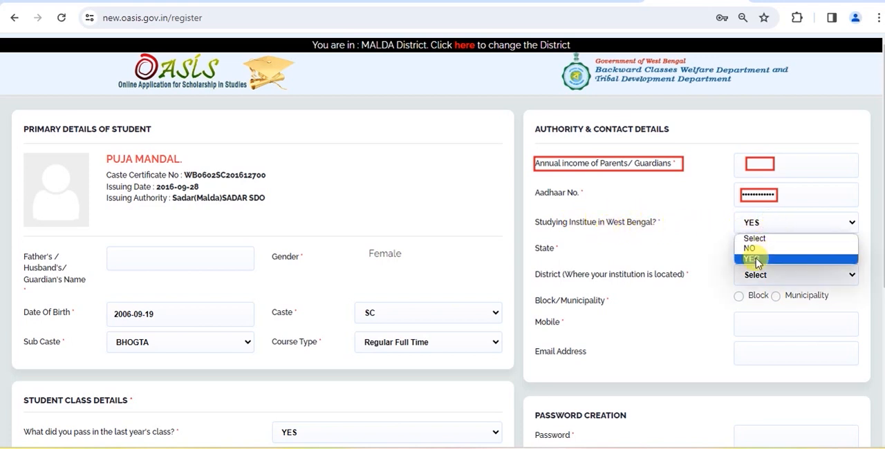
click(704, 223)
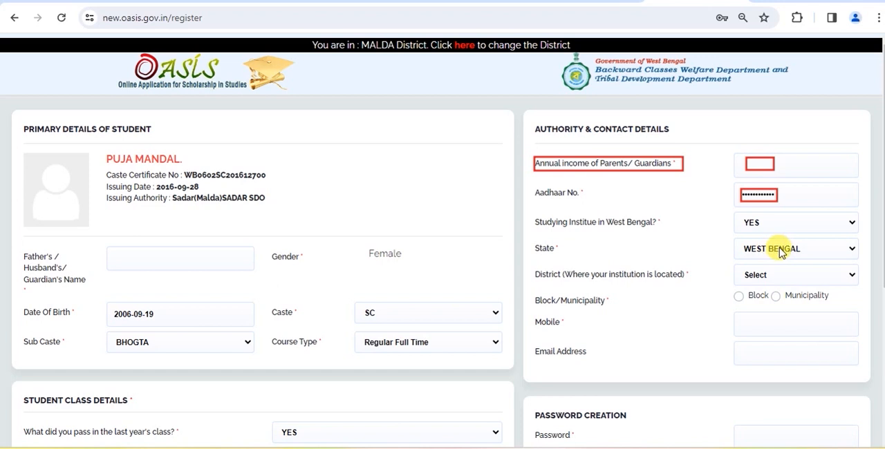
click(783, 274)
click(632, 289)
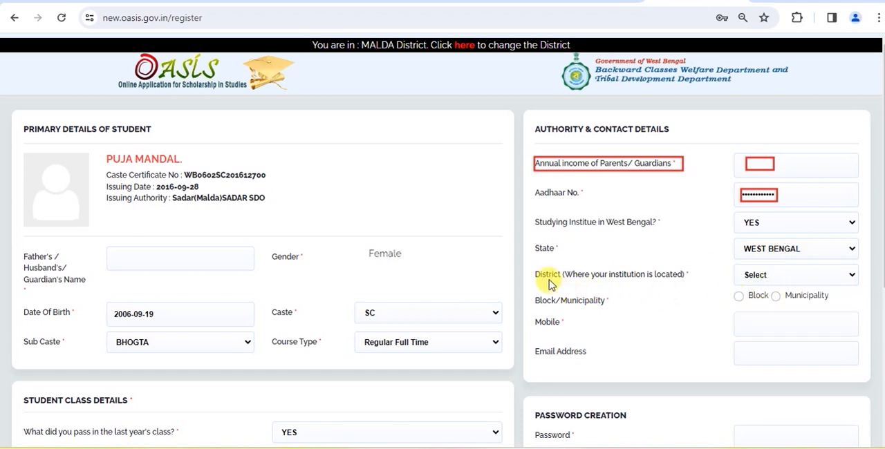
click(770, 276)
click(760, 300)
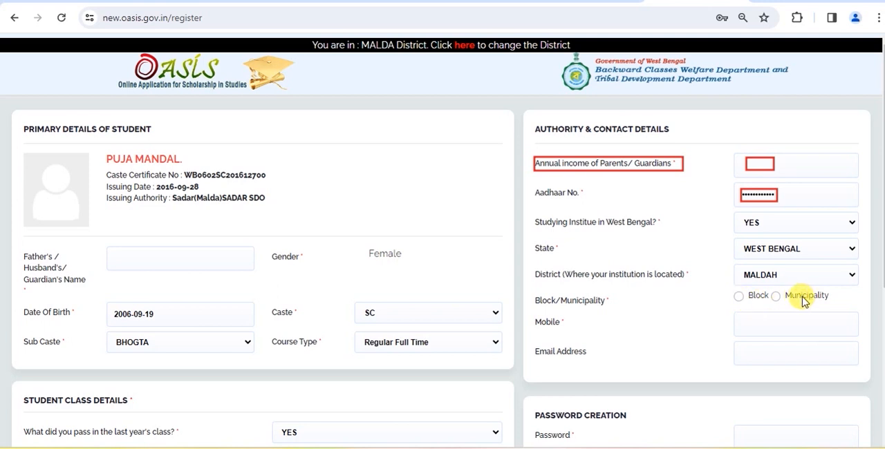
Choose Block for the institution's location, with Manikchak as the block and MANIKCHAK COLLEGE as the institute.
click(738, 296)
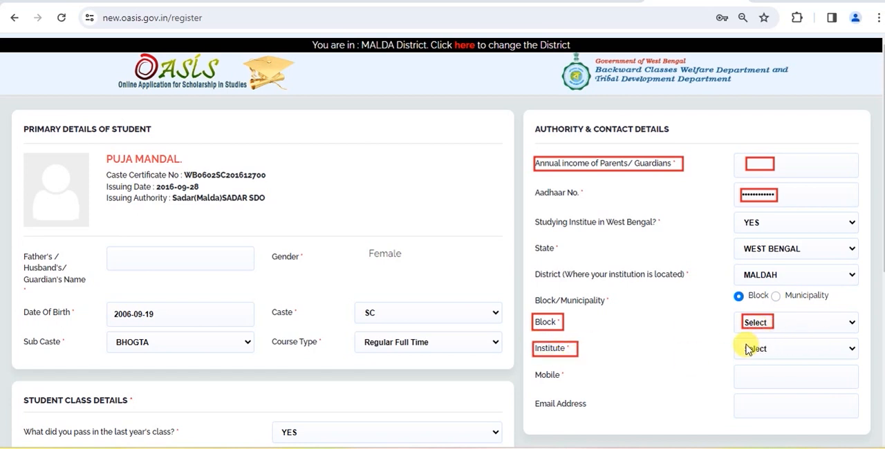
click(788, 352)
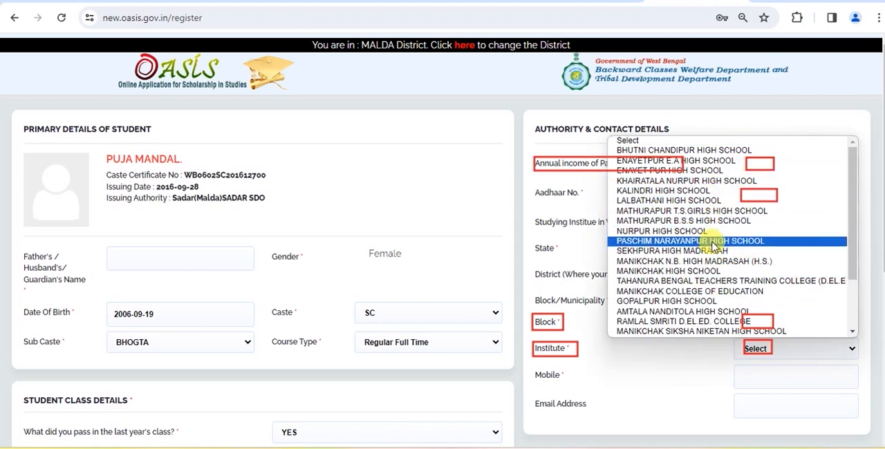
scroll(712, 221, down, 2)
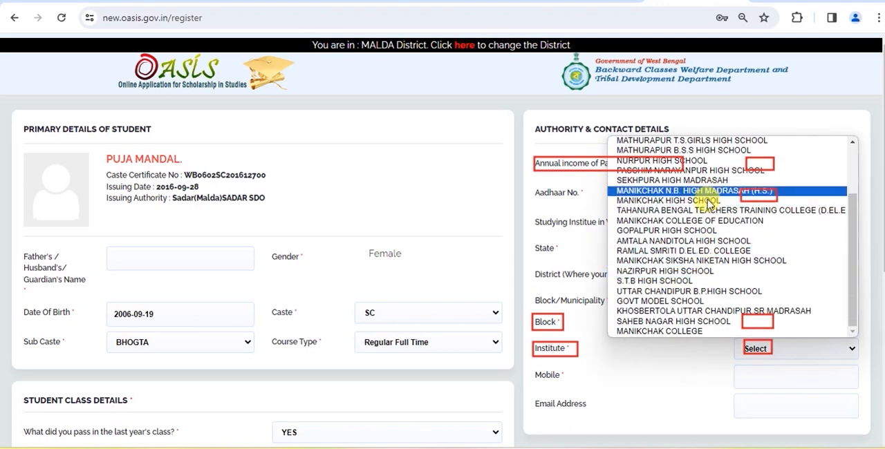
click(692, 330)
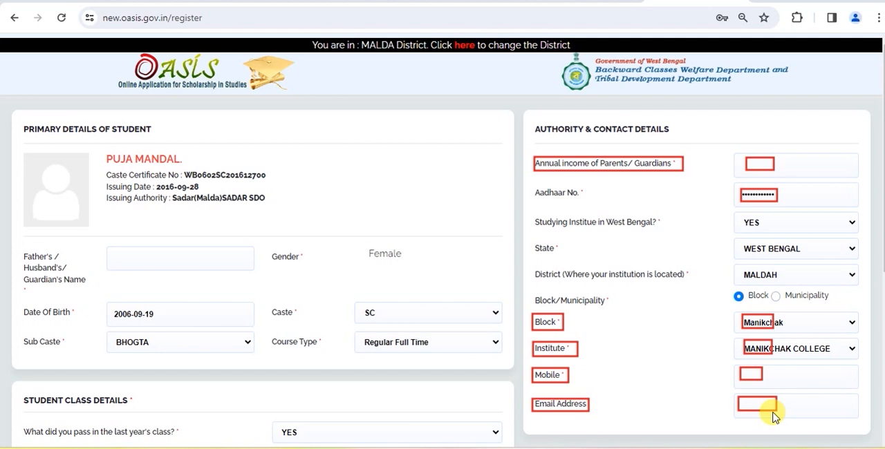
Submit the completed registration form and confirm that all fields are correct.
scroll(773, 415, down, 5)
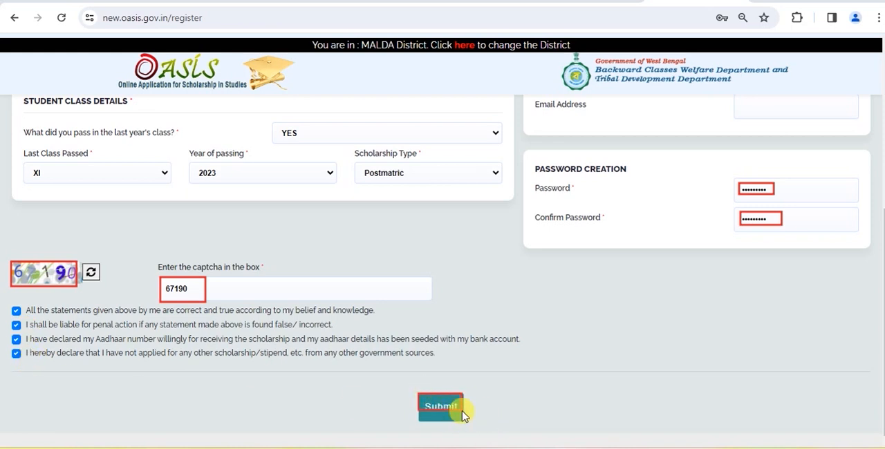
click(446, 411)
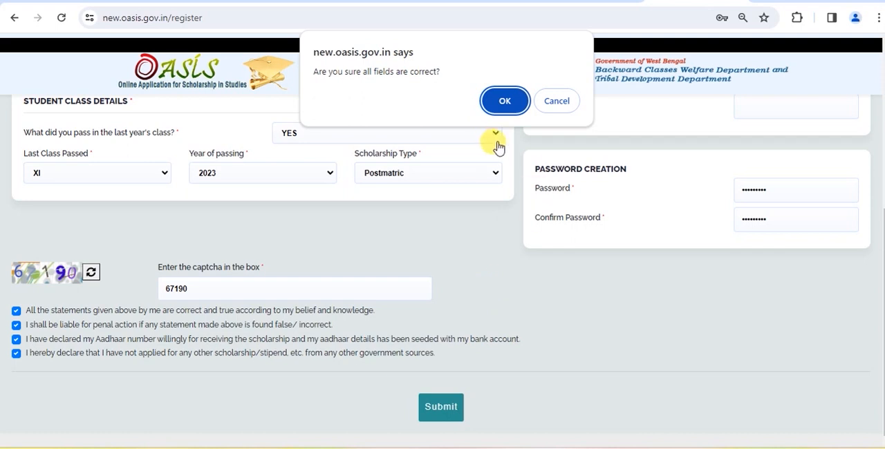
click(513, 109)
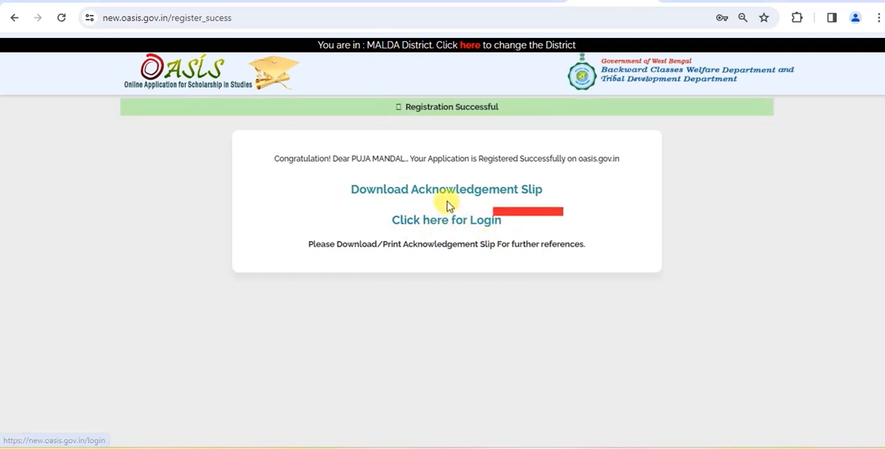
View the acknowledgement slip, and log in to the new student area for 2023-24 with the application ID, password and captcha.
click(495, 199)
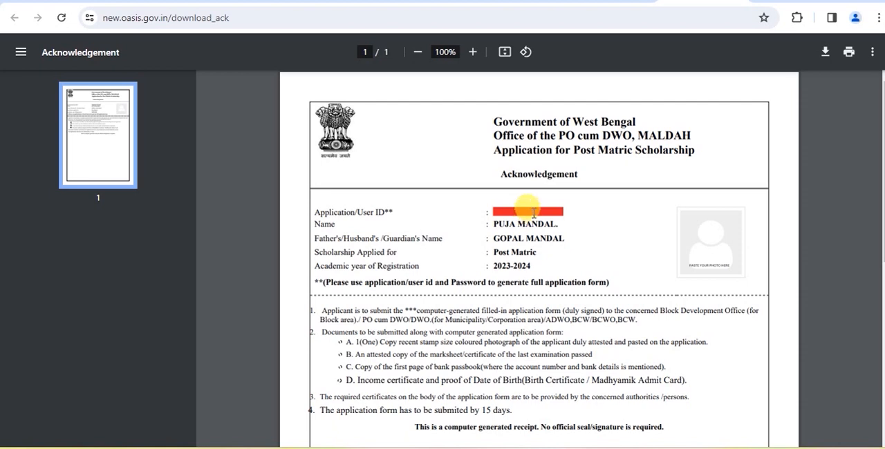
key(alt+Left)
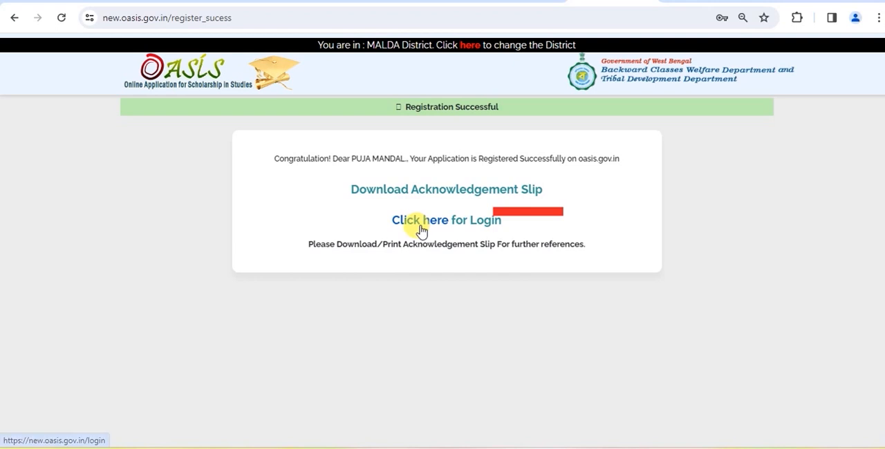
click(421, 222)
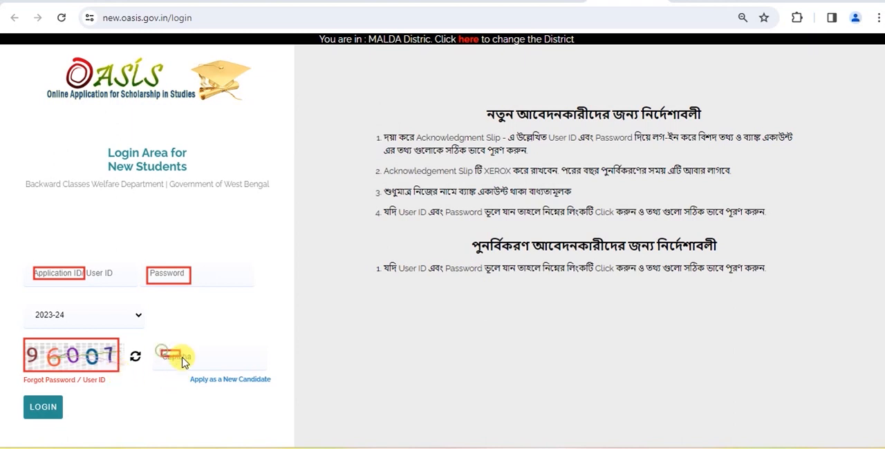
click(43, 410)
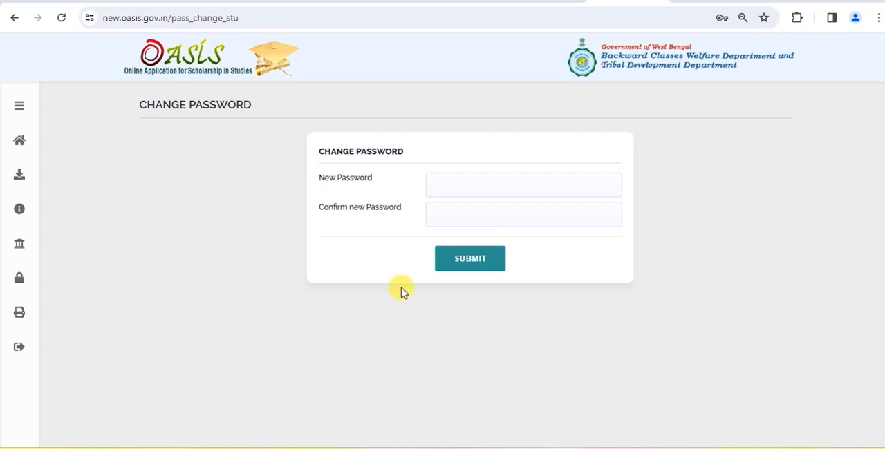
Enter and confirm a new account password and submit the change.
drag(435, 177, 468, 193)
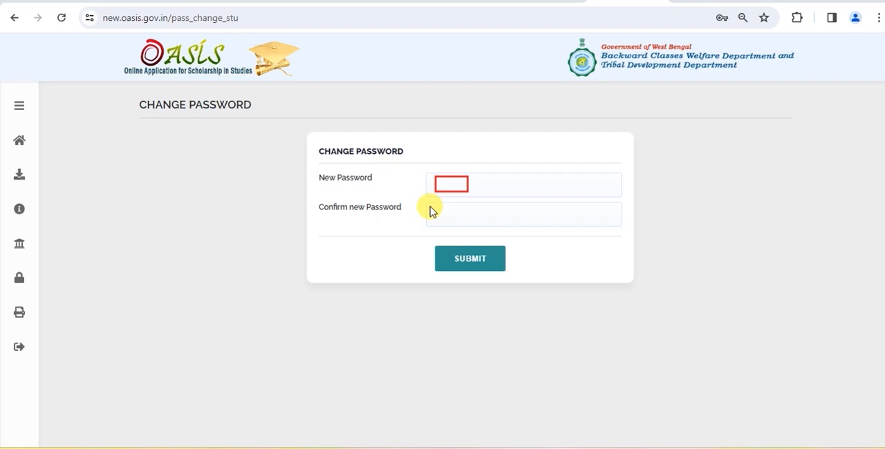
drag(439, 211, 471, 226)
drag(450, 252, 489, 266)
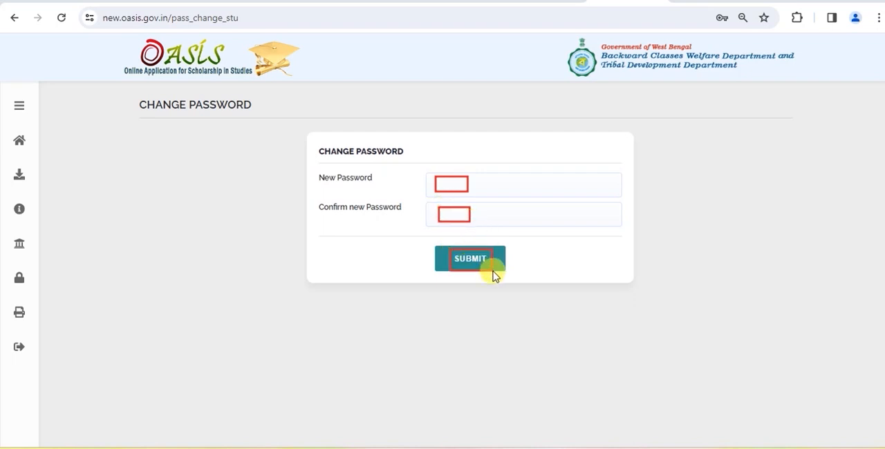
drag(491, 263, 495, 269)
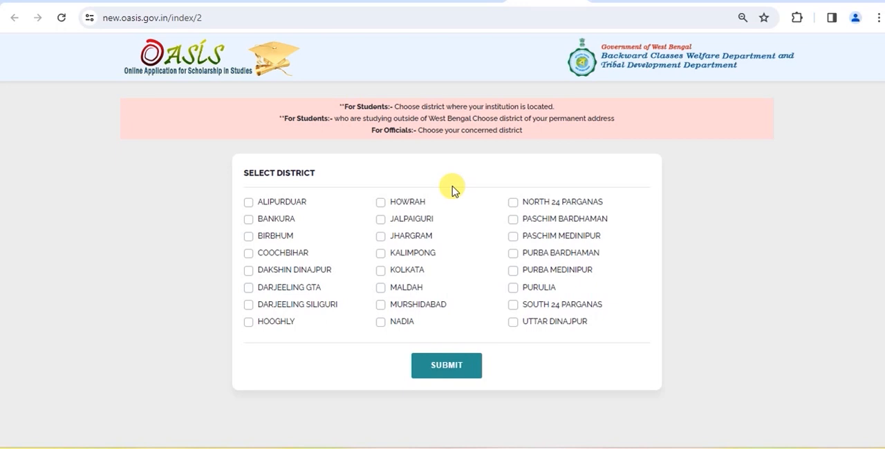
Select MALDAH as the institution's district and confirm the choice to reach the student login page.
click(381, 290)
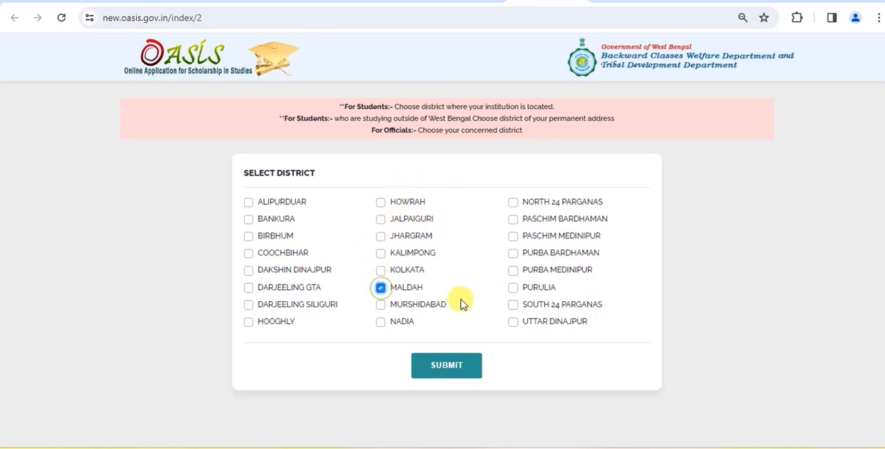
click(443, 370)
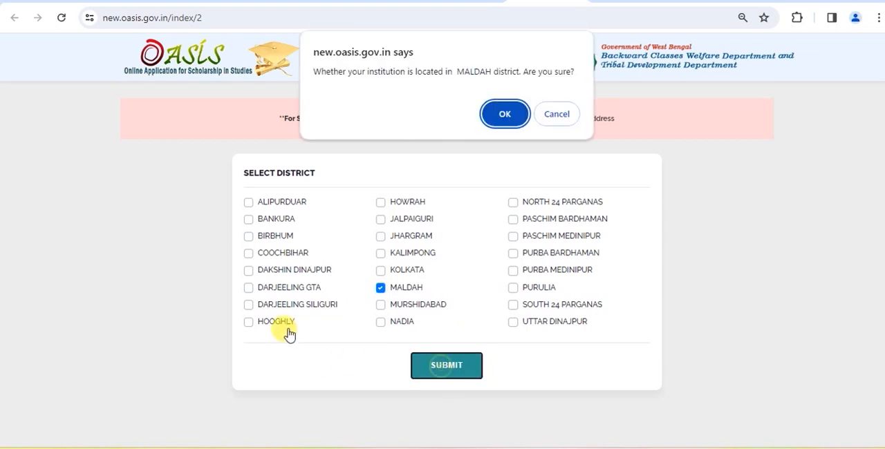
click(507, 112)
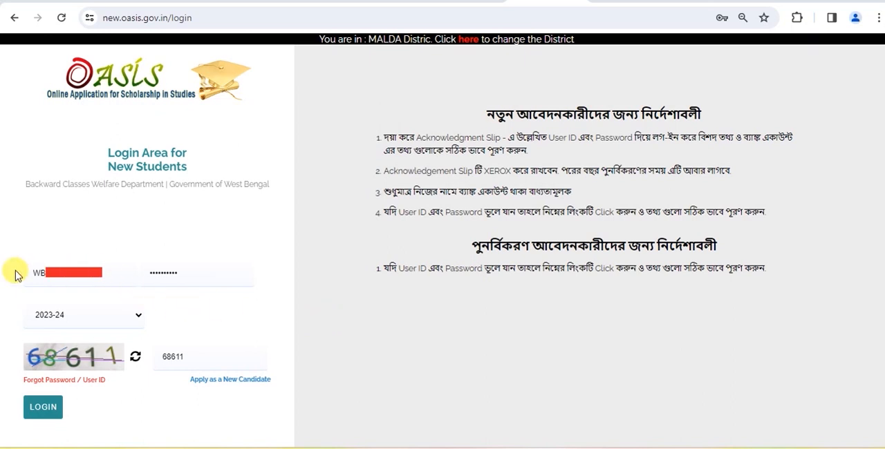
Log in for 2023-24 with the application ID, the new account password and the captcha.
click(43, 274)
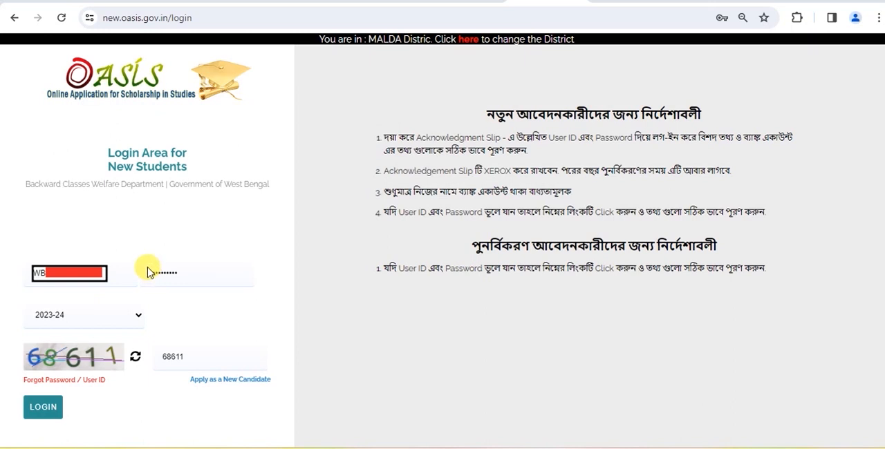
click(173, 274)
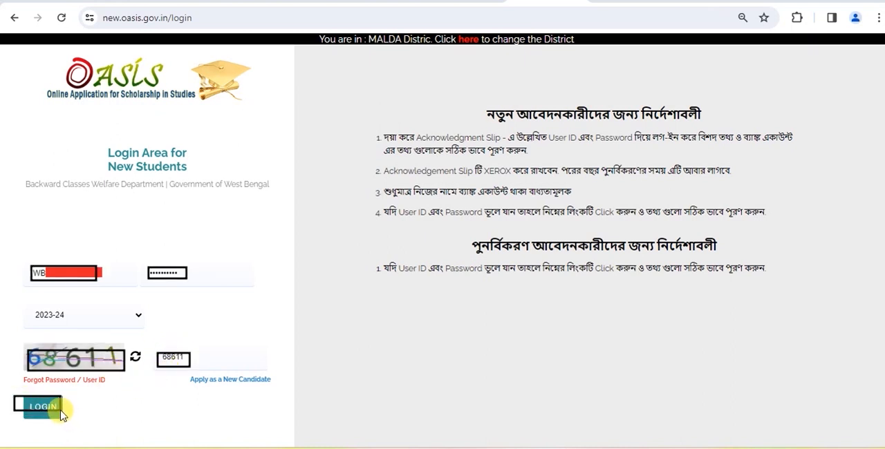
click(60, 413)
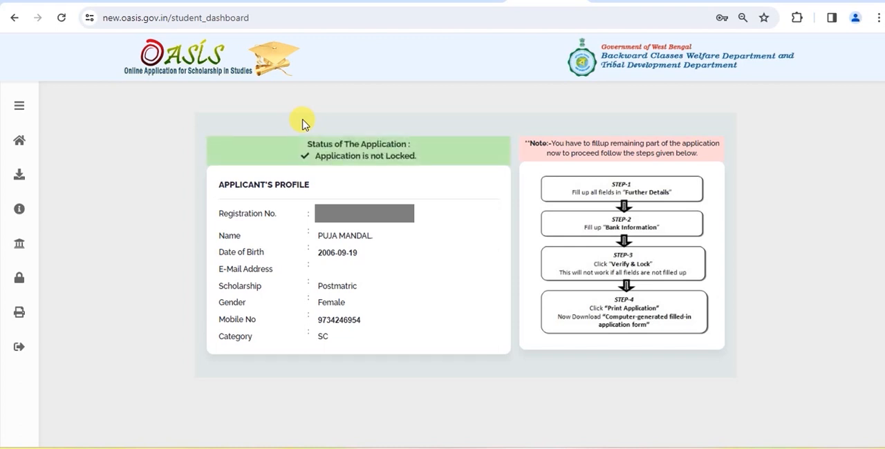
Open the Step 1 - Further Details form and go to the present address details.
click(19, 106)
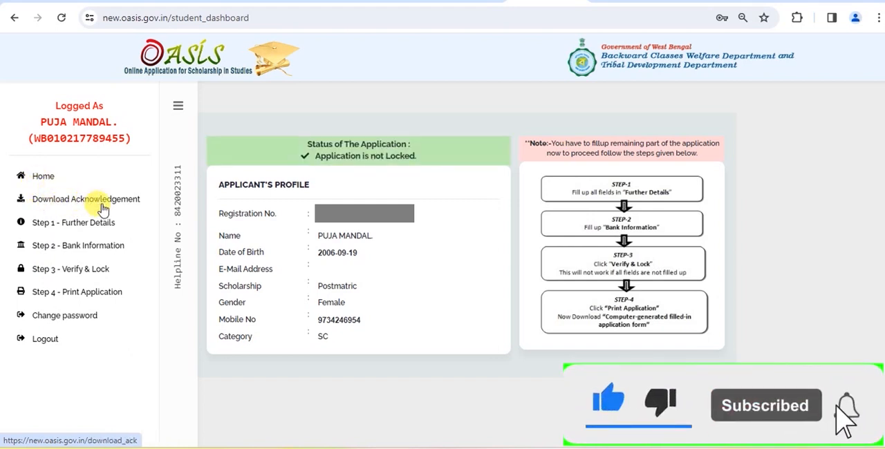
click(72, 229)
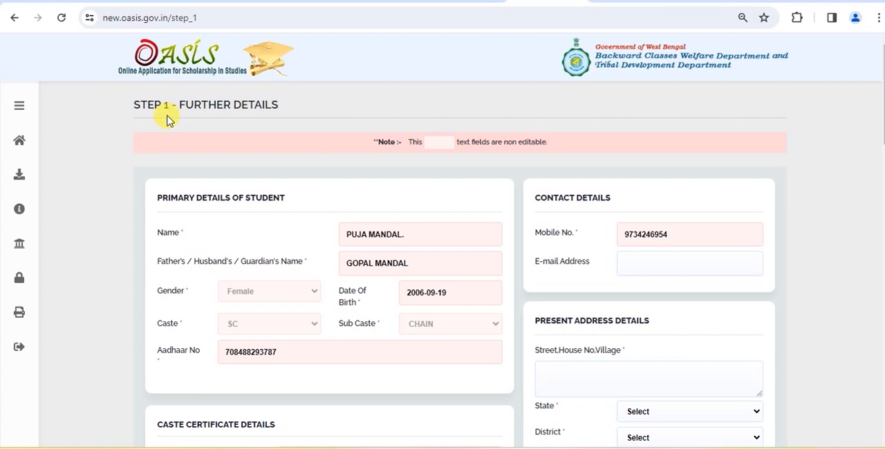
scroll(289, 187, down, 3)
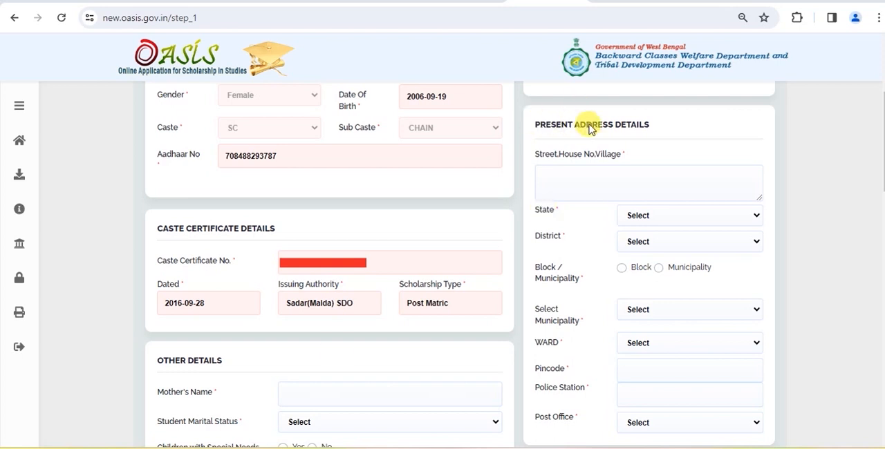
Fill in the student's street or village, state and district in the present address details.
click(543, 173)
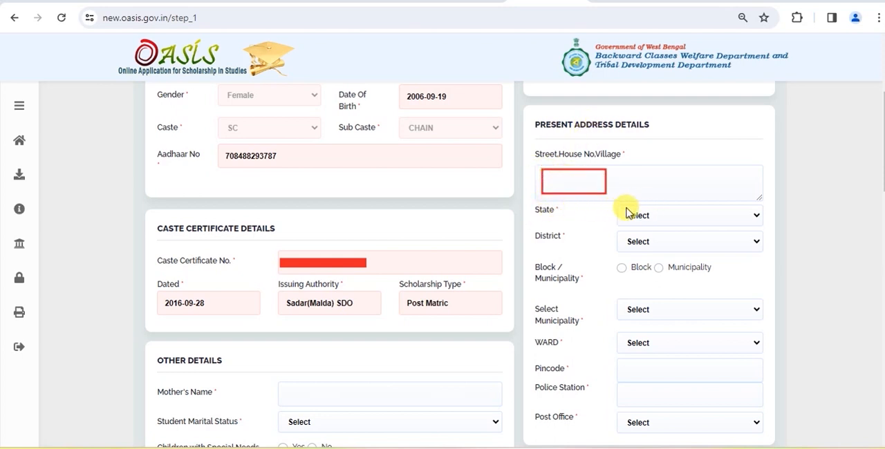
drag(622, 207, 656, 224)
drag(535, 229, 562, 242)
drag(627, 237, 659, 249)
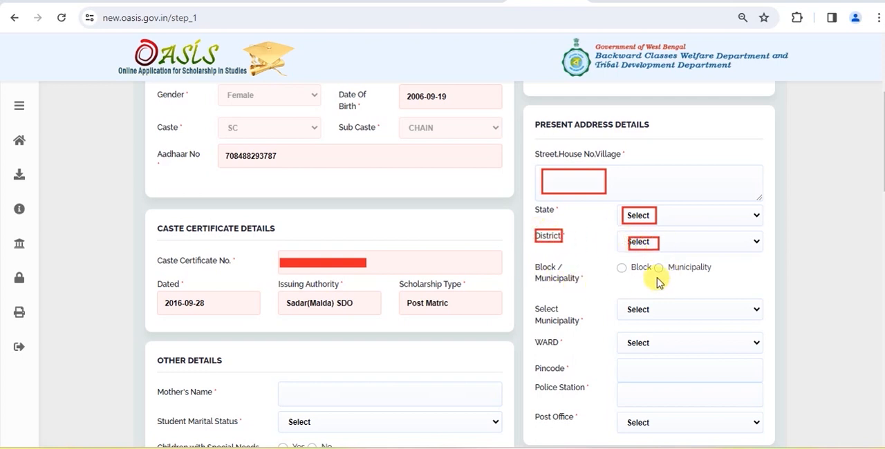
Choose Block for the present address and fill in the block, GP, pincode, police station and post office.
mouse_move(619, 262)
mouse_down()
mouse_move(630, 275)
mouse_move(663, 273)
mouse_up()
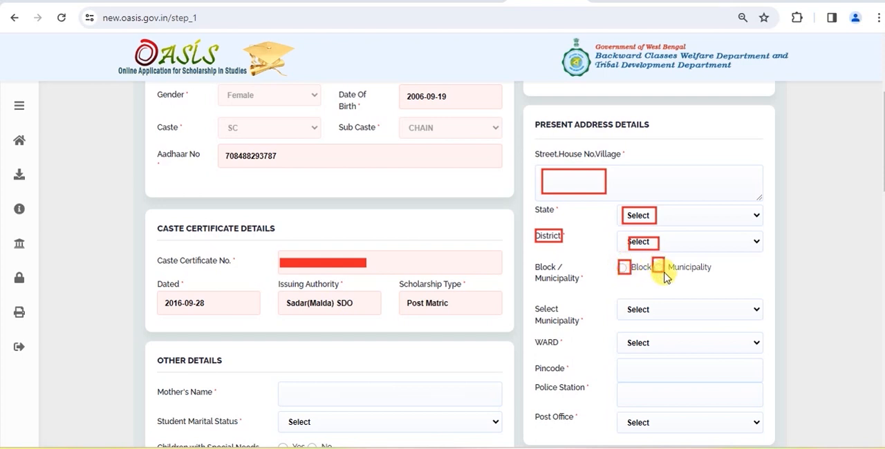
click(621, 268)
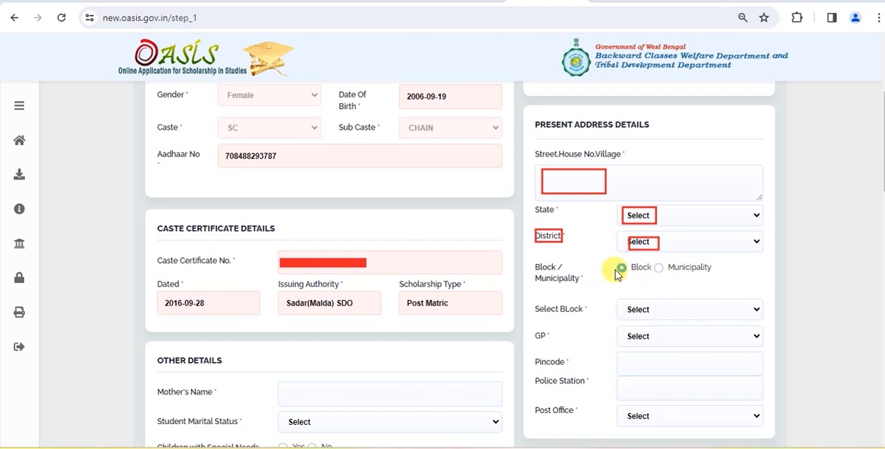
drag(615, 260, 632, 275)
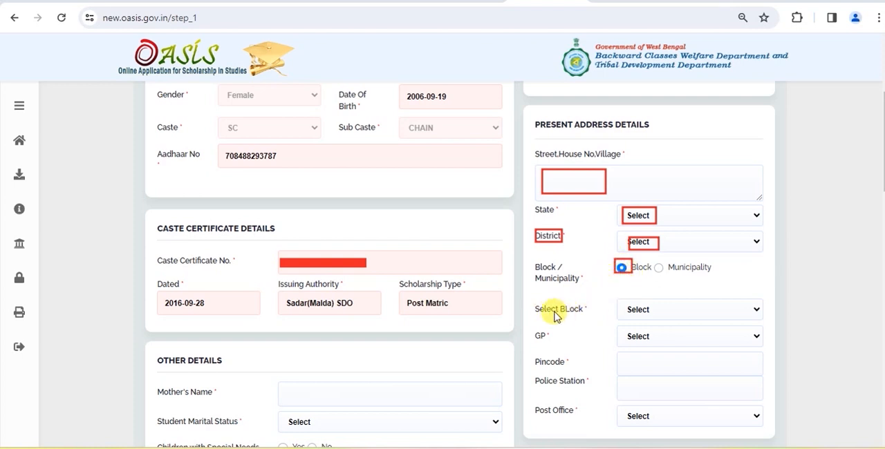
mouse_move(534, 302)
mouse_down()
mouse_move(591, 317)
mouse_move(637, 309)
mouse_move(654, 317)
mouse_up()
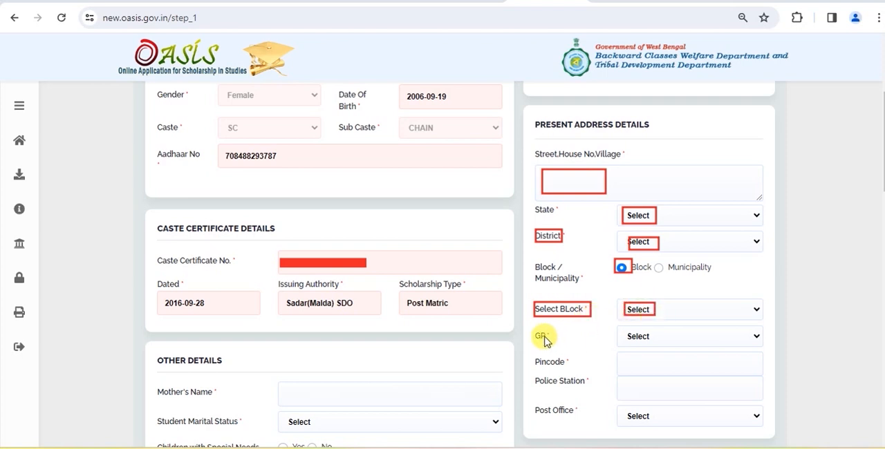
drag(534, 330, 548, 338)
drag(625, 329, 655, 344)
drag(533, 355, 568, 368)
drag(625, 358, 646, 369)
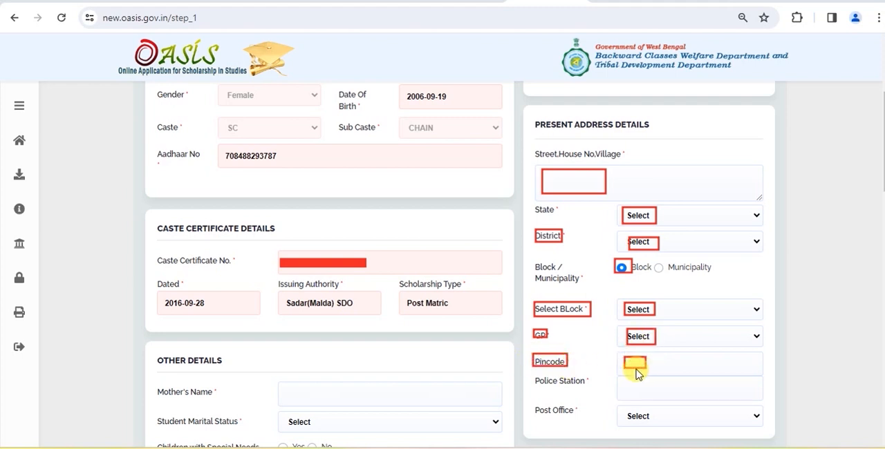
mouse_move(537, 374)
mouse_down()
mouse_move(583, 388)
mouse_move(654, 392)
mouse_up()
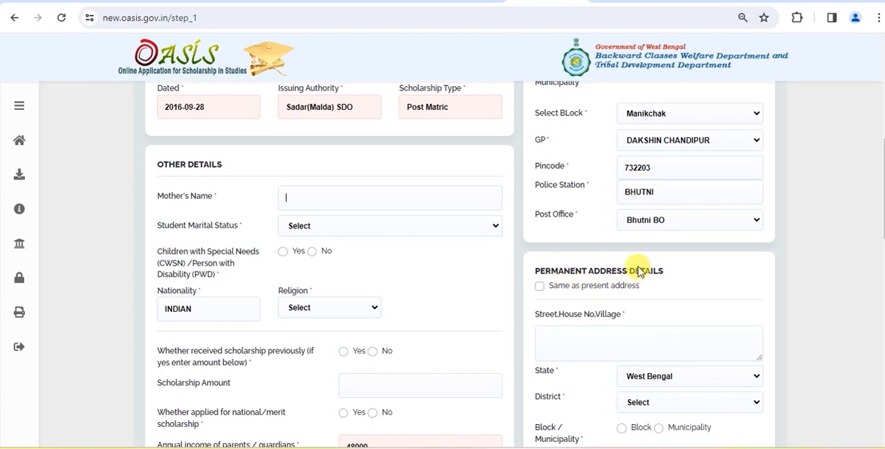
Set the permanent address to be the same as the present address and check the copied details.
click(540, 288)
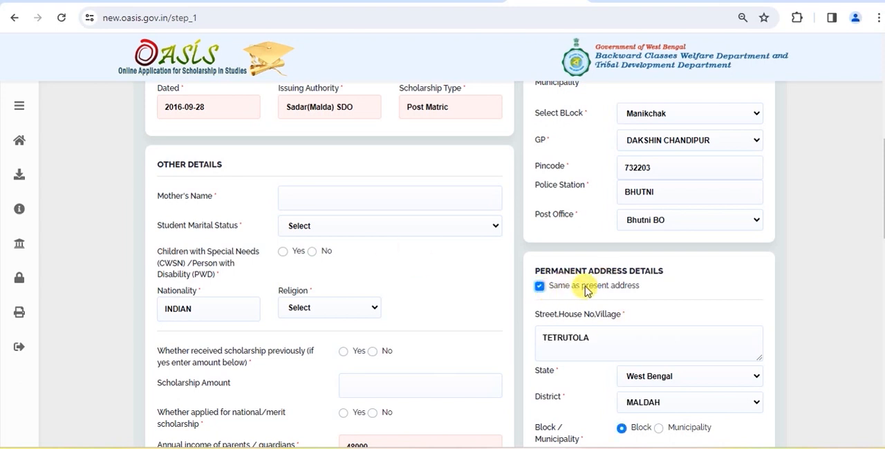
scroll(602, 269, down, 2)
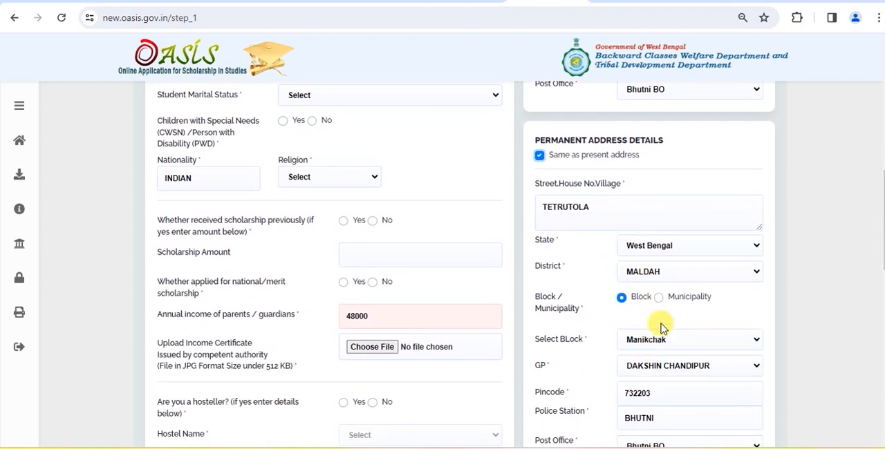
scroll(661, 327, up, 2)
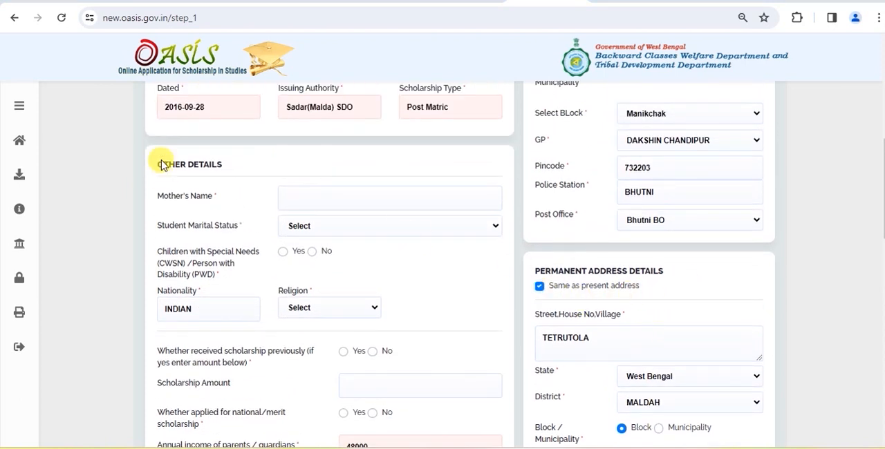
mouse_move(153, 157)
mouse_down()
mouse_move(181, 173)
mouse_move(222, 173)
mouse_up()
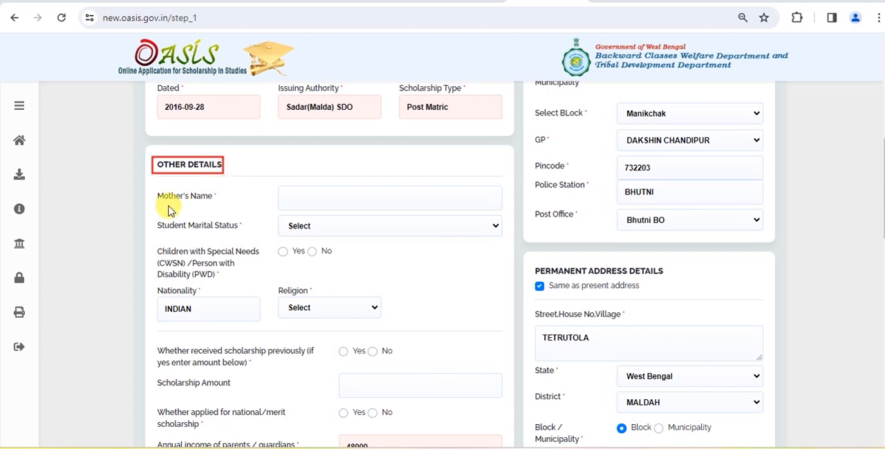
Fill in the mother's name and set marital status to Un-Married, special needs or disability to No, and religion to Hindu.
drag(164, 200, 217, 202)
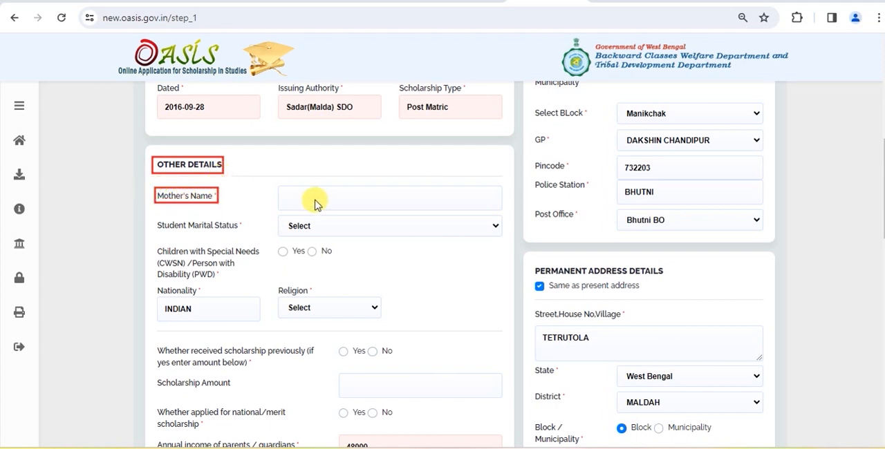
drag(285, 194, 316, 203)
mouse_move(154, 216)
mouse_down()
mouse_move(181, 237)
mouse_move(243, 234)
mouse_up()
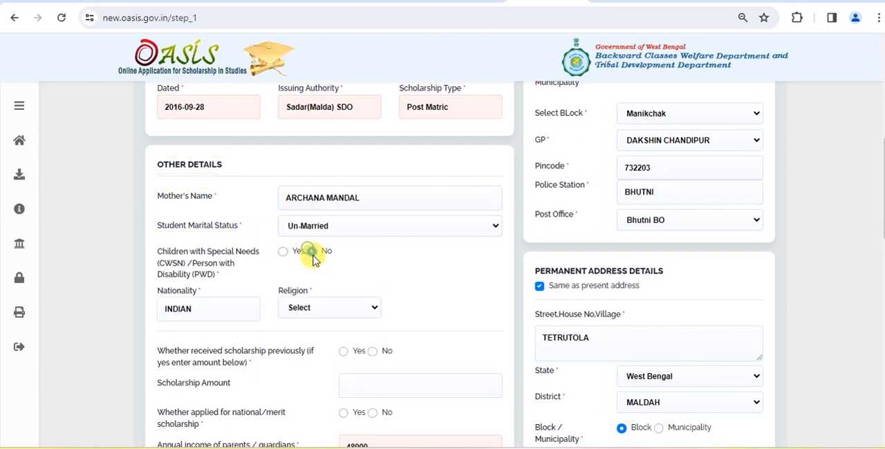
click(312, 253)
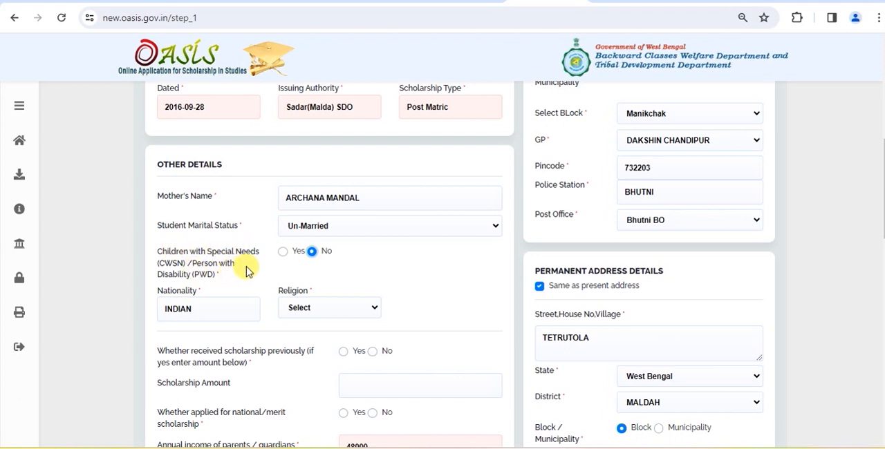
click(283, 252)
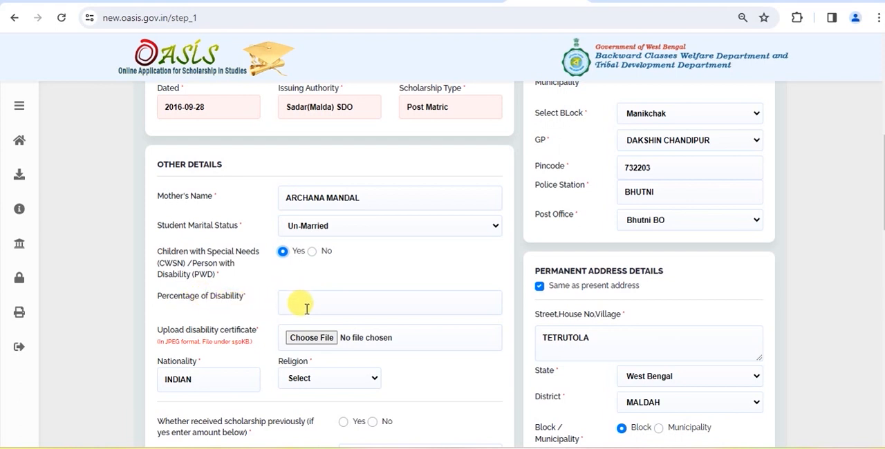
click(312, 252)
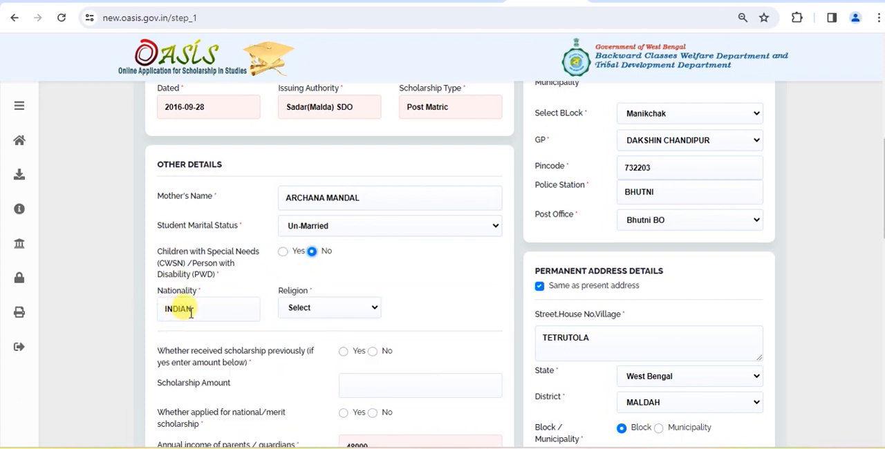
click(325, 308)
click(307, 332)
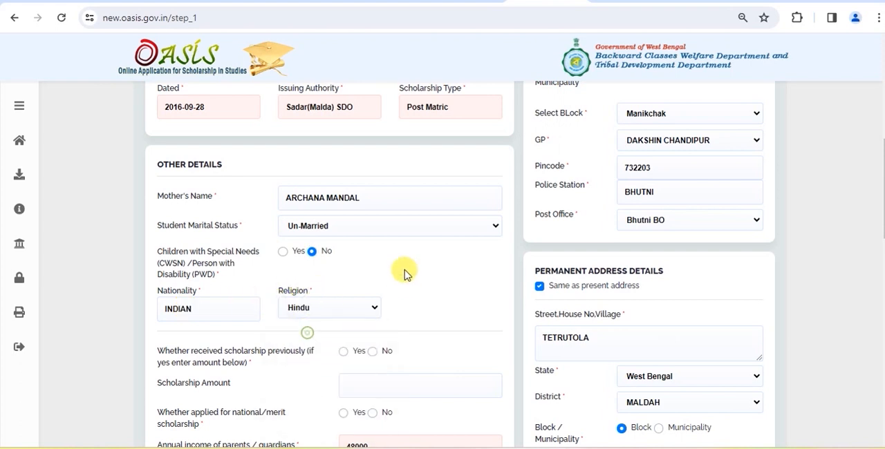
Answer No to having received a scholarship previously, having applied for a national/merit scholarship, and being a hosteller.
scroll(404, 273, down, 3)
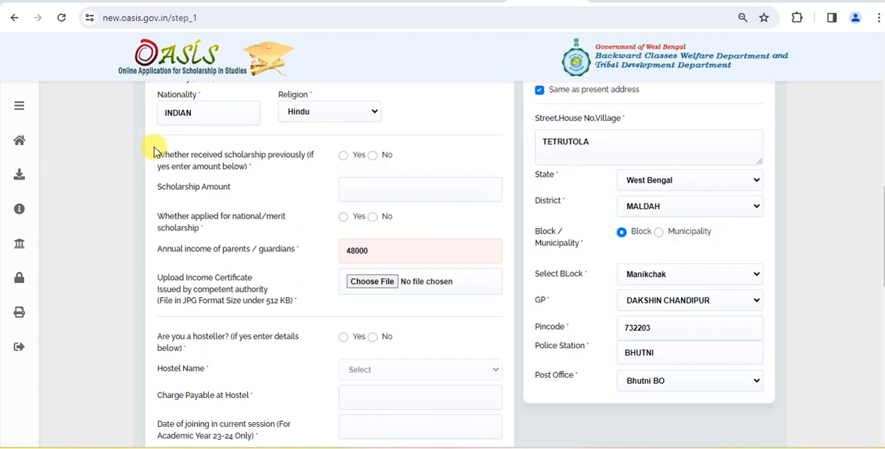
mouse_move(153, 147)
mouse_down()
mouse_move(162, 158)
mouse_move(325, 170)
mouse_move(319, 176)
mouse_up()
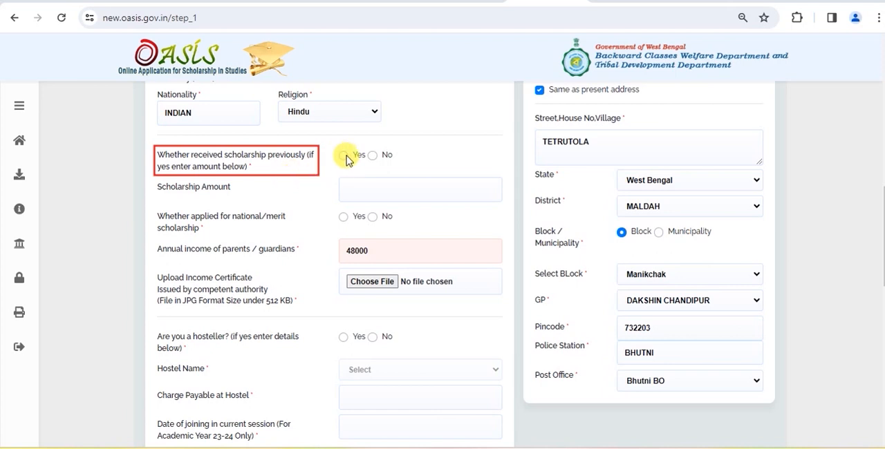
drag(343, 154, 350, 161)
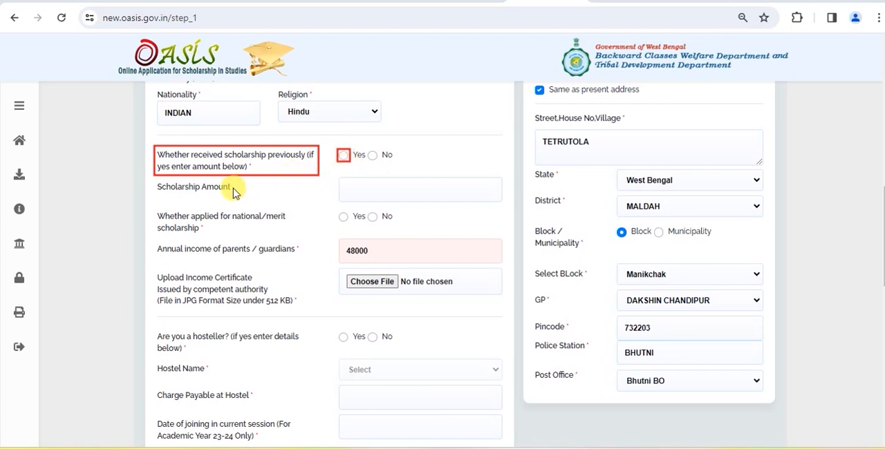
drag(346, 181, 364, 194)
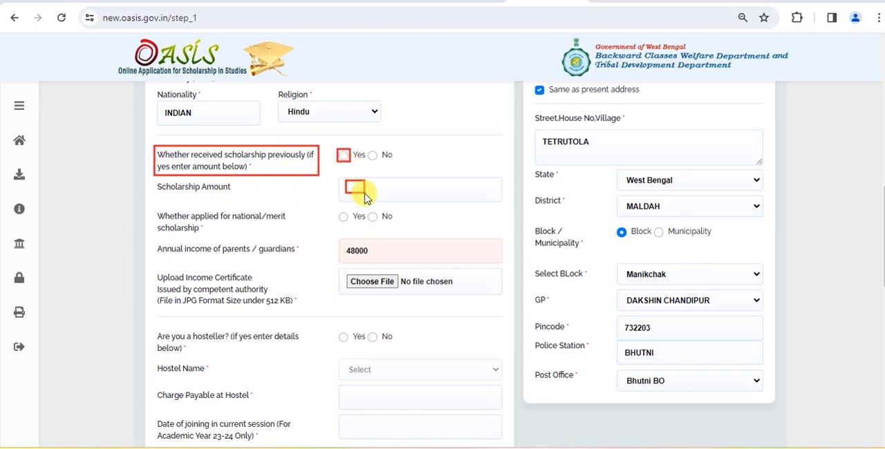
mouse_move(155, 205)
mouse_down()
mouse_move(214, 246)
mouse_move(285, 242)
mouse_up()
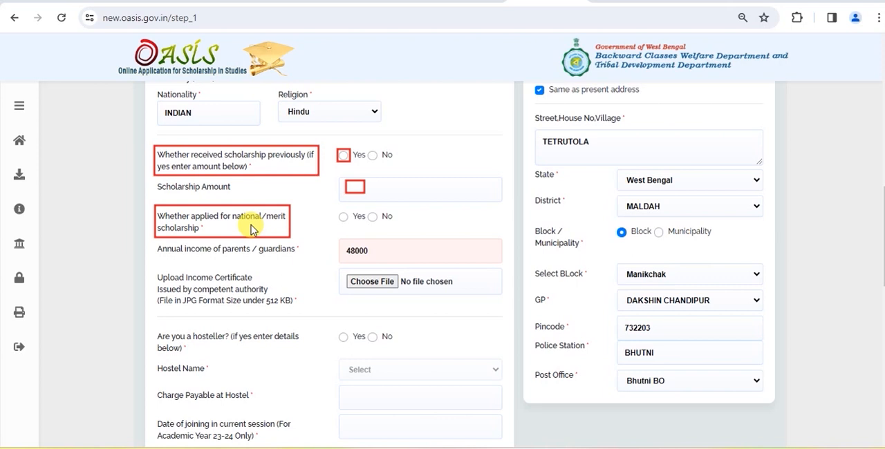
mouse_move(338, 211)
mouse_down()
mouse_move(350, 223)
mouse_move(388, 222)
mouse_up()
key(Escape)
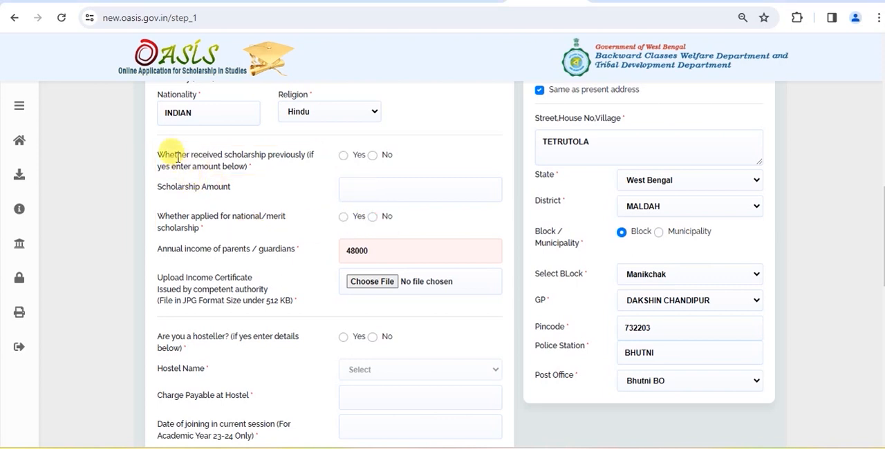
click(373, 156)
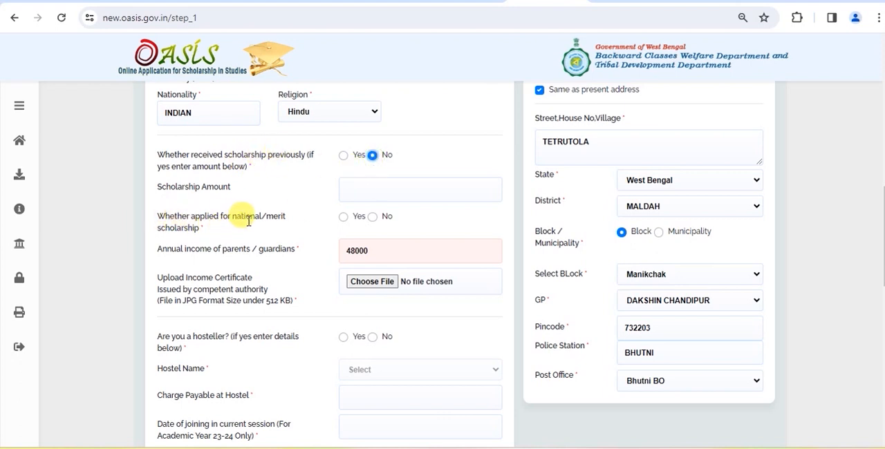
click(372, 217)
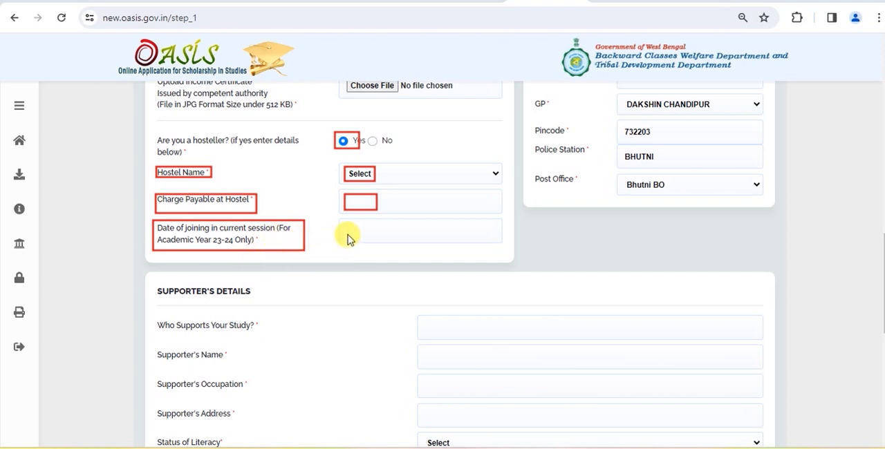
click(372, 142)
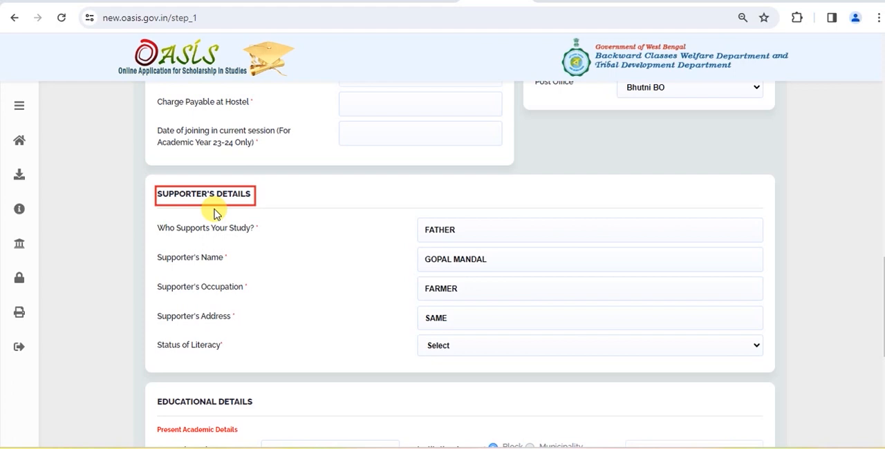
Check who supports the study and the supporter's name, occupation and address in the supporter's details.
mouse_move(155, 218)
mouse_down()
mouse_move(177, 233)
mouse_move(263, 241)
mouse_up()
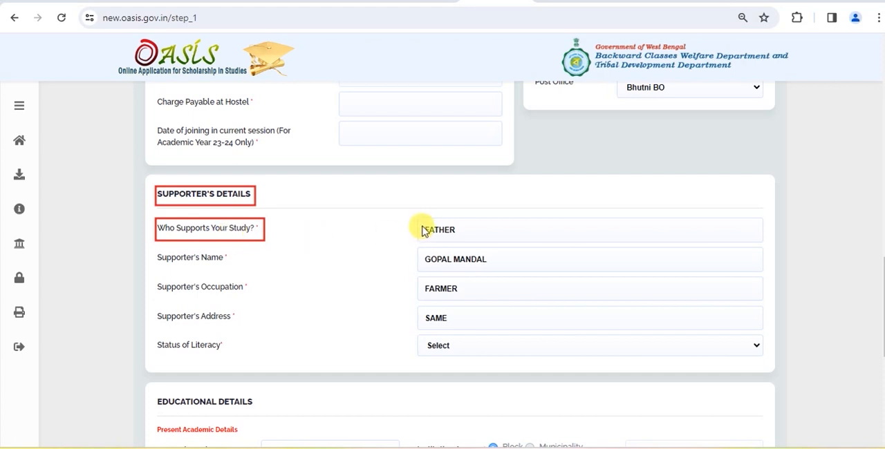
drag(423, 222, 457, 241)
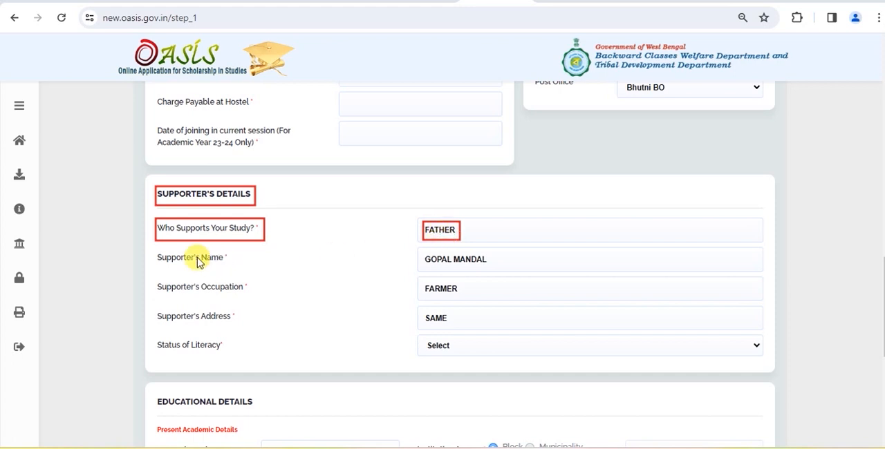
drag(155, 251, 229, 270)
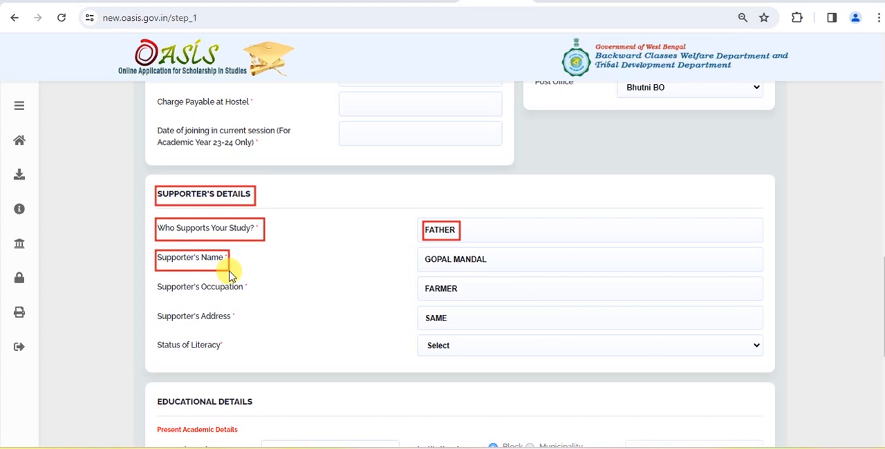
drag(424, 253, 486, 270)
mouse_move(155, 279)
mouse_down()
mouse_move(174, 291)
mouse_move(245, 298)
mouse_up()
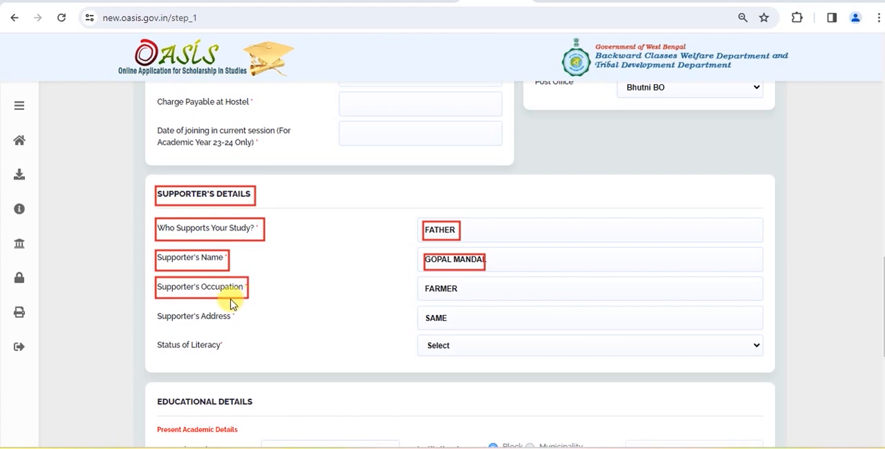
drag(423, 280, 466, 298)
drag(154, 309, 239, 329)
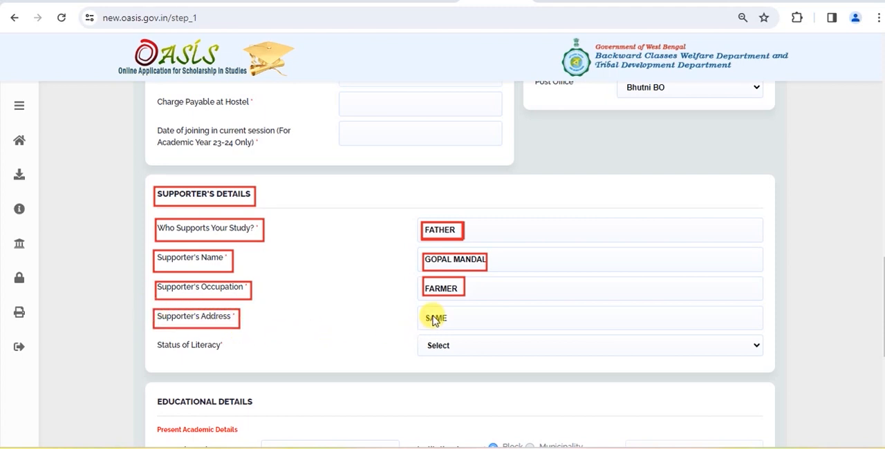
drag(421, 307, 475, 330)
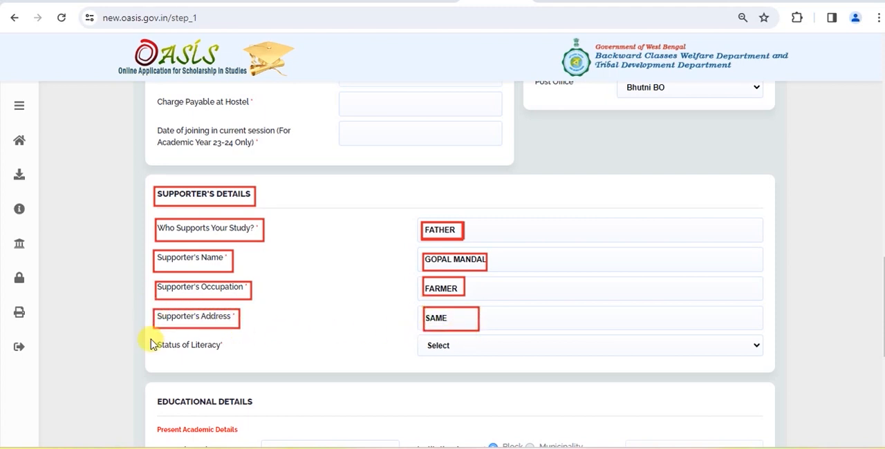
Set the status of literacy in the supporter's details to Both Parents are Literate.
mouse_move(153, 337)
mouse_down()
mouse_move(198, 355)
mouse_move(235, 355)
mouse_up()
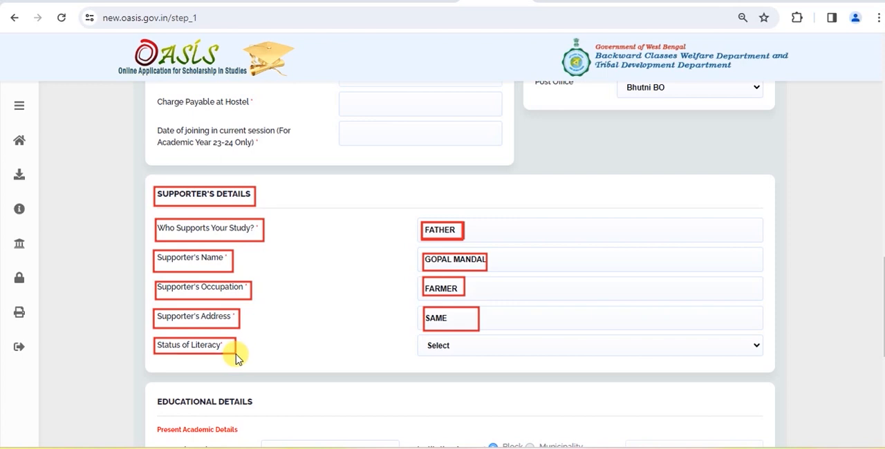
click(470, 342)
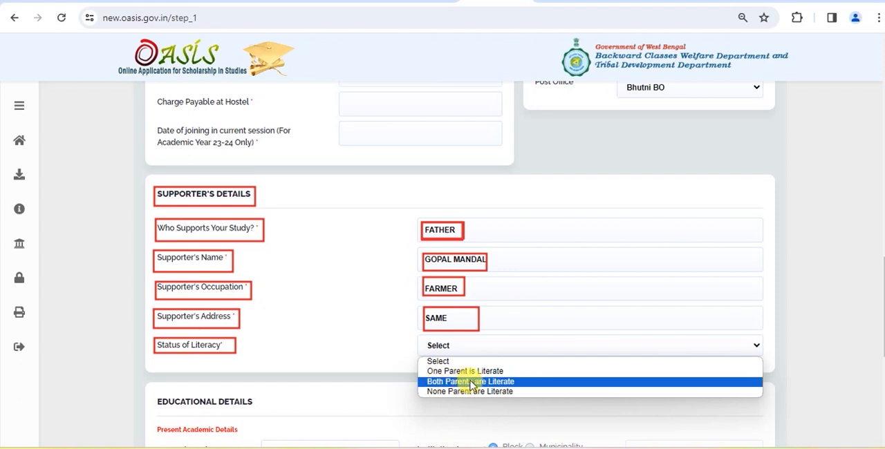
click(470, 382)
Set the course to XII and the class/group to Group IV in the present academic details.
scroll(207, 145, down, 4)
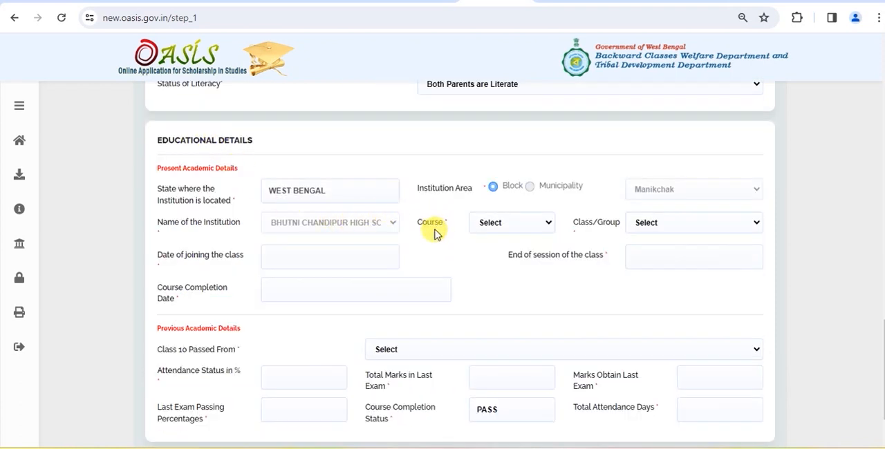
click(493, 223)
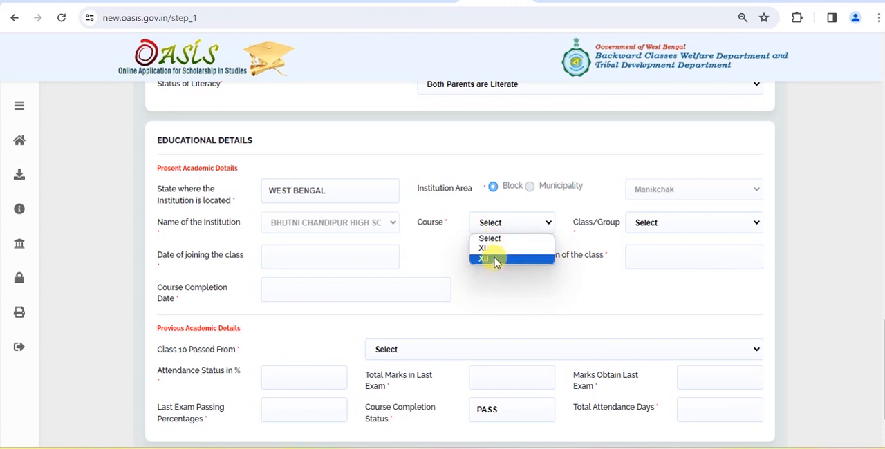
click(496, 260)
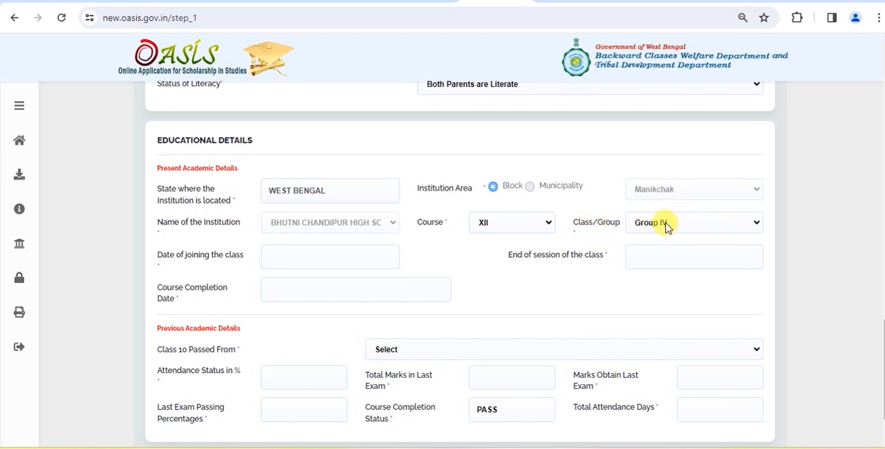
Enter the class joining date 2023-04-08, the end of session 2024-03-03 and the course completion date 2024-03-03.
drag(154, 250, 246, 264)
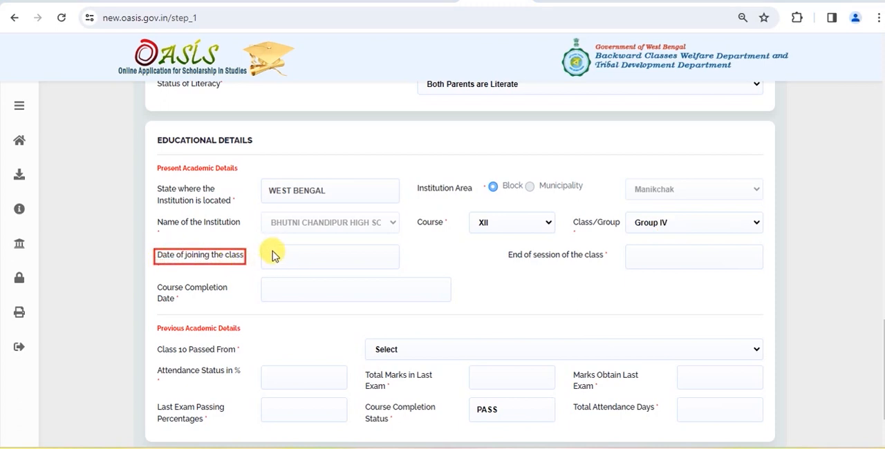
drag(272, 249, 307, 262)
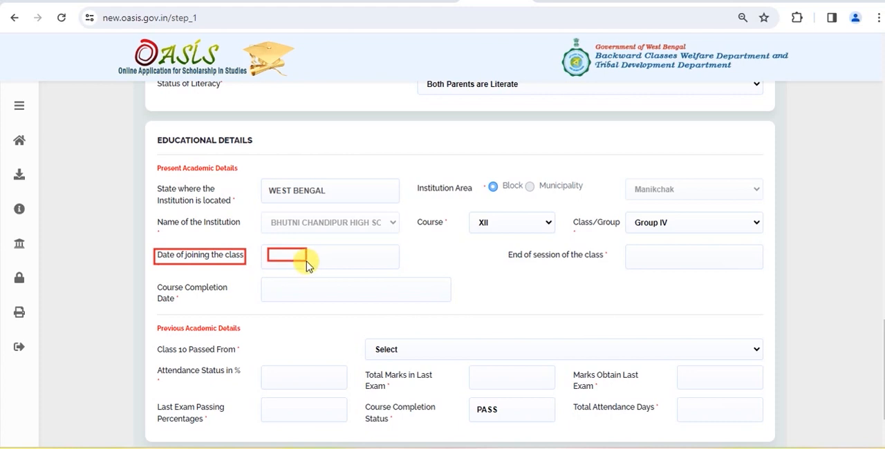
mouse_move(504, 249)
mouse_down()
mouse_move(547, 263)
mouse_move(611, 266)
mouse_up()
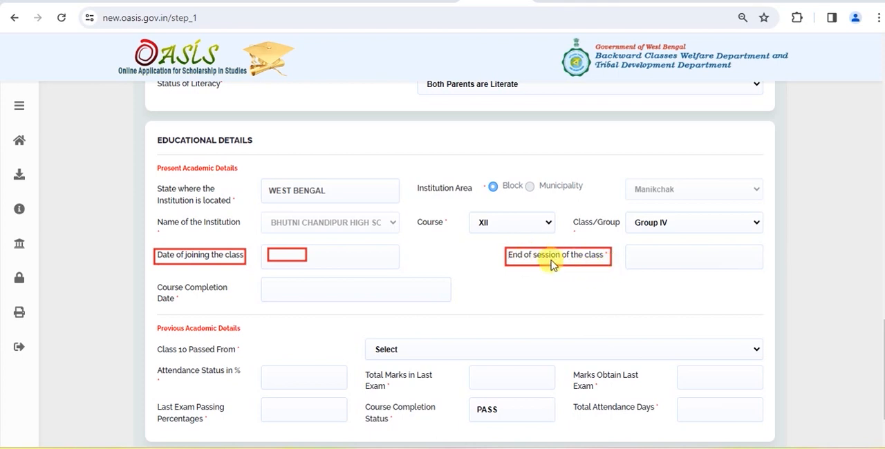
drag(635, 249, 668, 266)
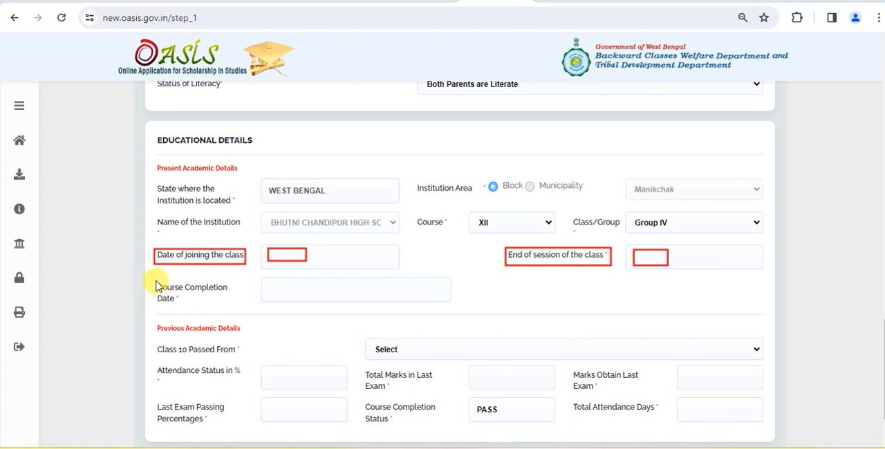
drag(154, 280, 229, 305)
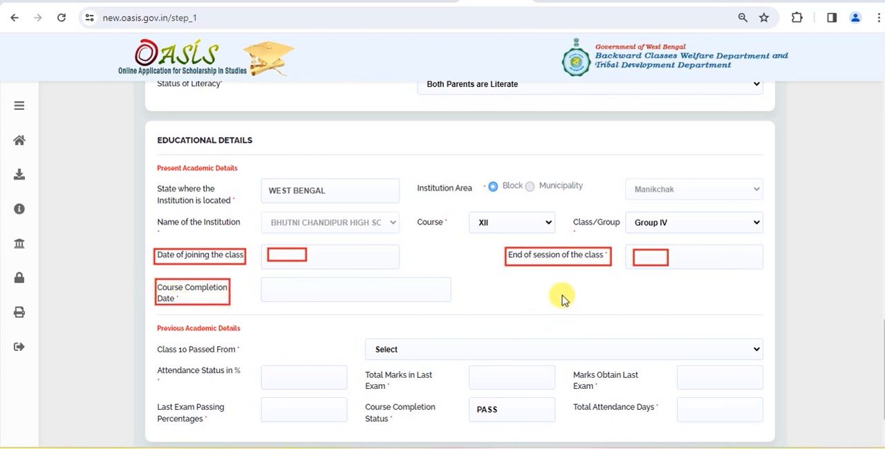
drag(272, 283, 318, 296)
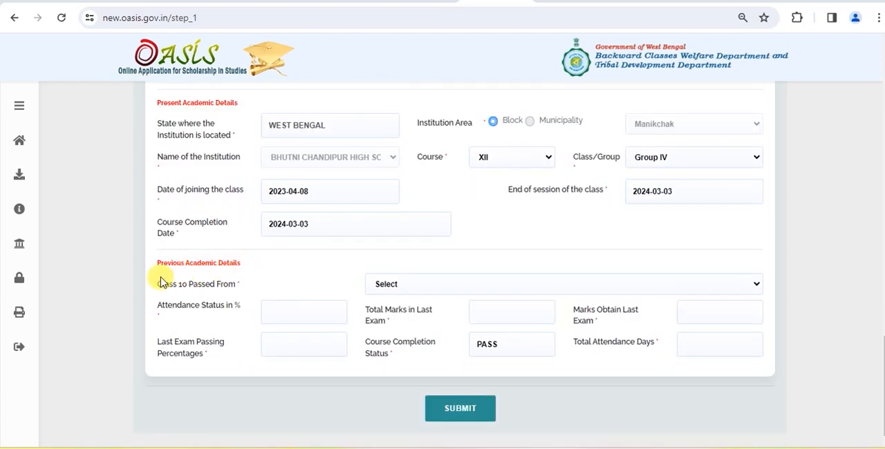
Set Class 10 Passed From to Govt Institute in the previous academic details.
drag(155, 275, 244, 294)
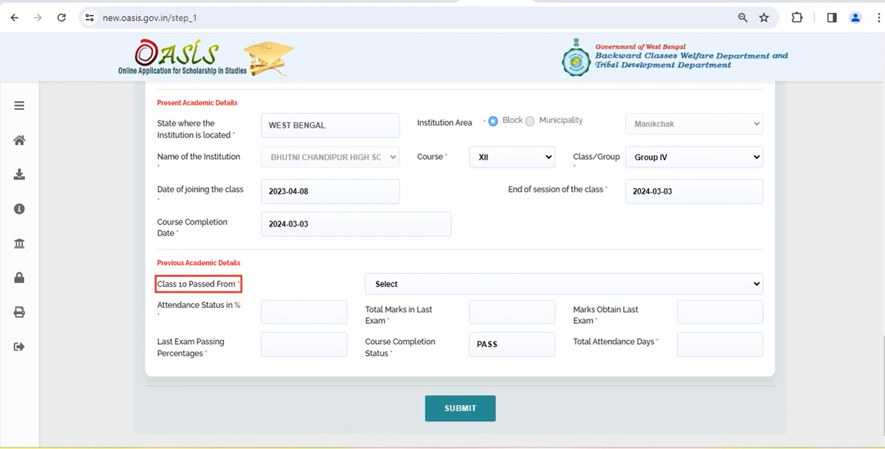
click(403, 286)
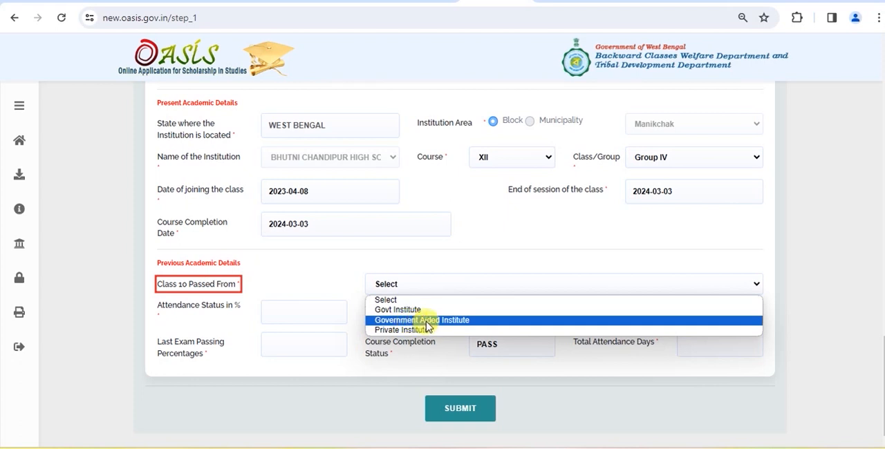
click(396, 310)
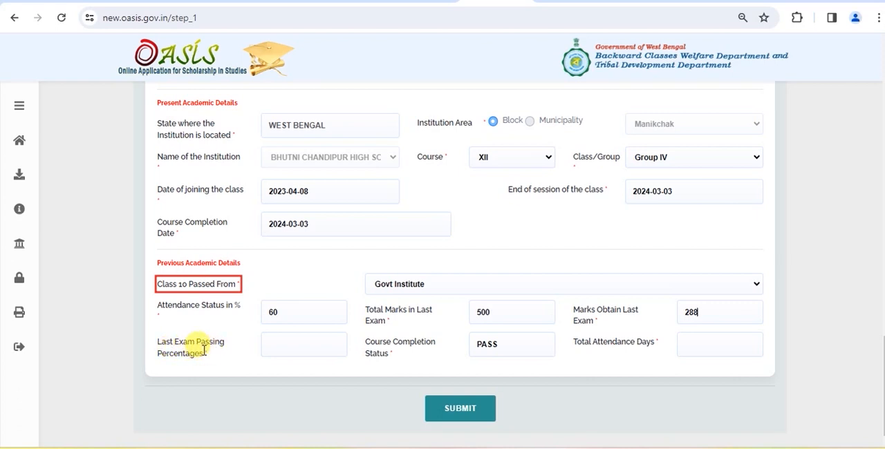
Set the last exam passing percentage to 57 and the total attendance days to 255 in the previous academic details.
click(276, 343)
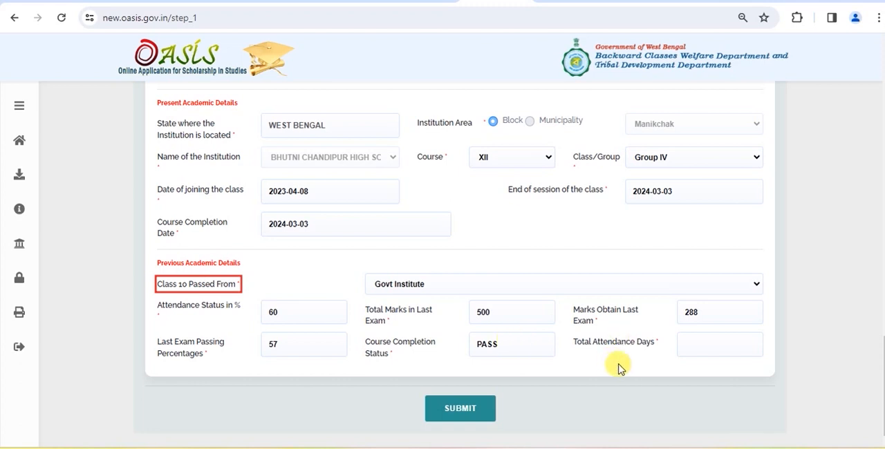
click(691, 346)
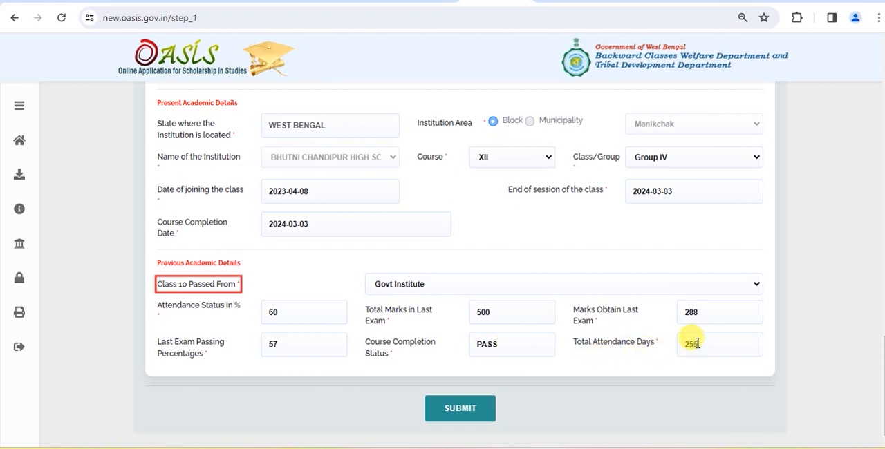
text(255)
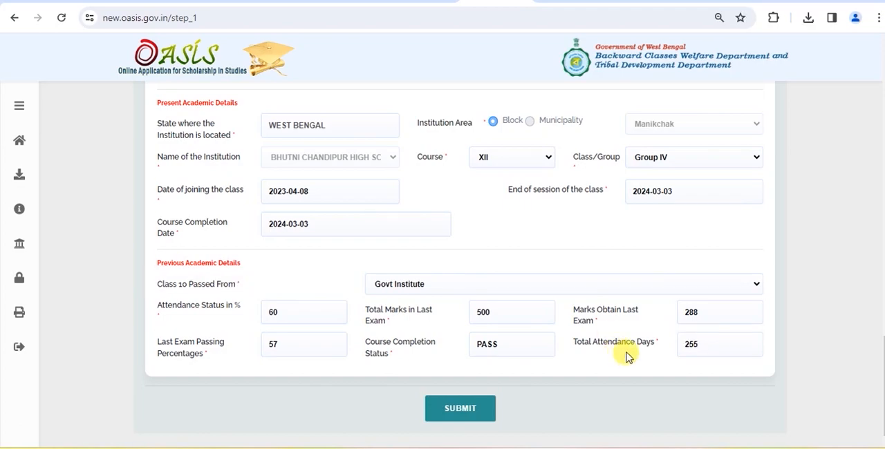
Review the completed Step 1 form and submit it.
scroll(627, 356, up, 15)
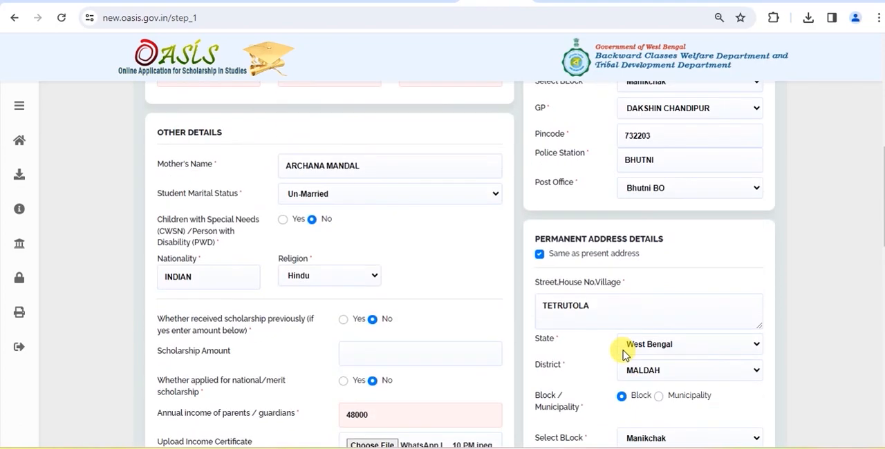
scroll(628, 356, up, 3)
scroll(625, 352, down, 10)
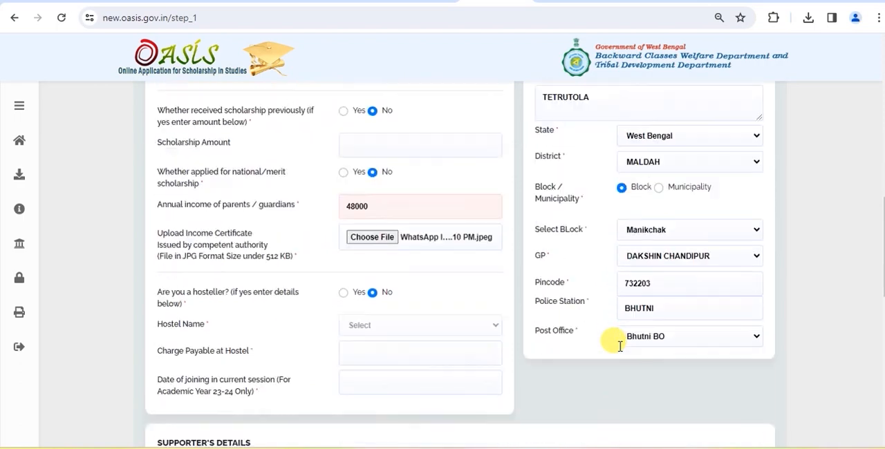
scroll(619, 347, down, 5)
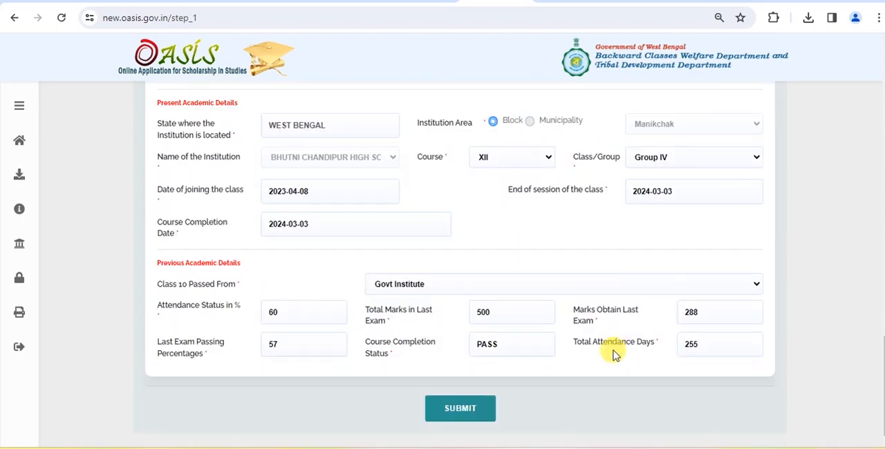
click(460, 408)
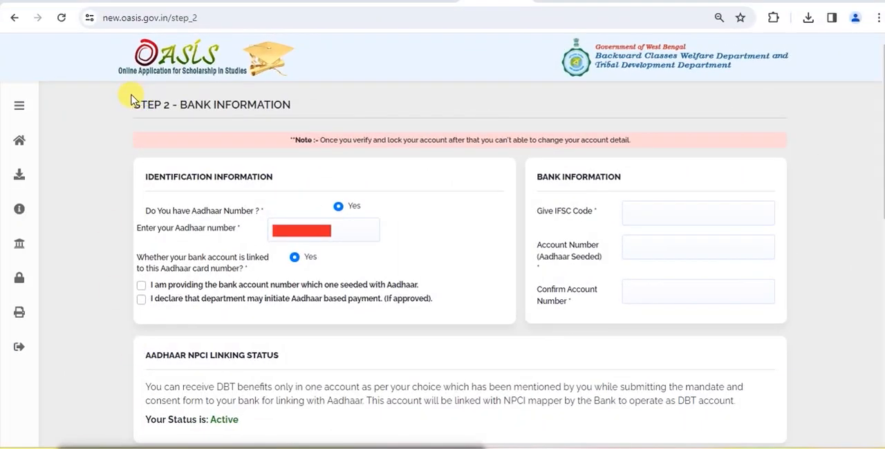
Enter the IFSC code PUNB0RRBBGB and the Aadhaar-seeded bank account number with its confirmation in the bank information.
mouse_move(131, 97)
mouse_down()
mouse_move(138, 109)
mouse_move(207, 123)
mouse_move(299, 120)
mouse_up()
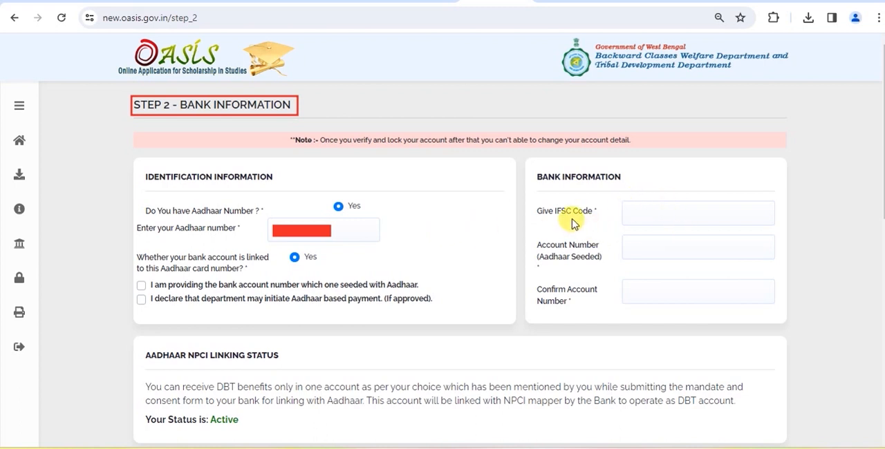
click(645, 214)
text(PUNB0RRBBGB)
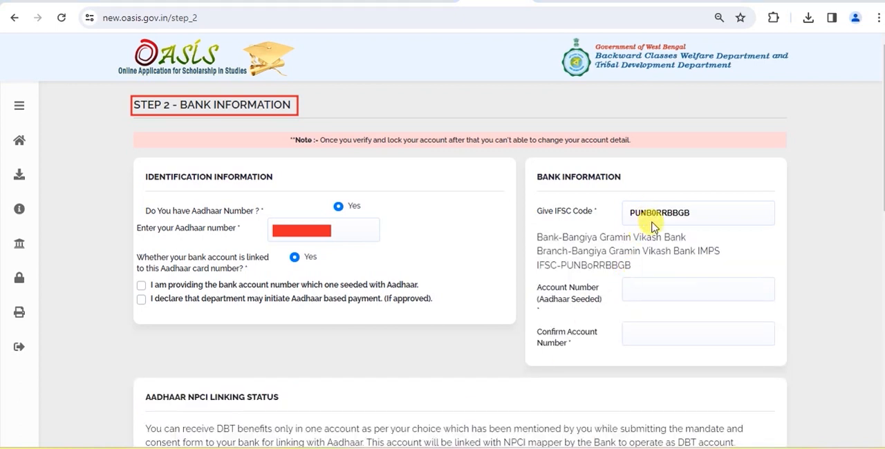
mouse_move(540, 240)
mouse_down()
mouse_move(568, 258)
mouse_move(727, 276)
mouse_up()
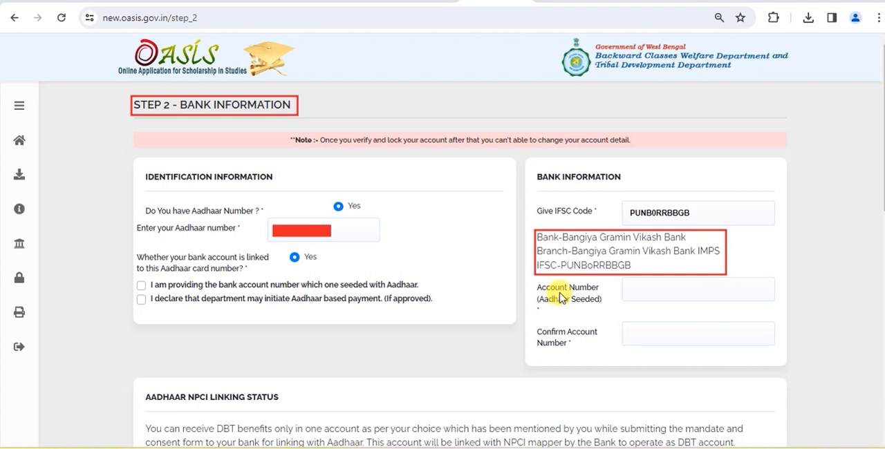
drag(630, 284, 661, 298)
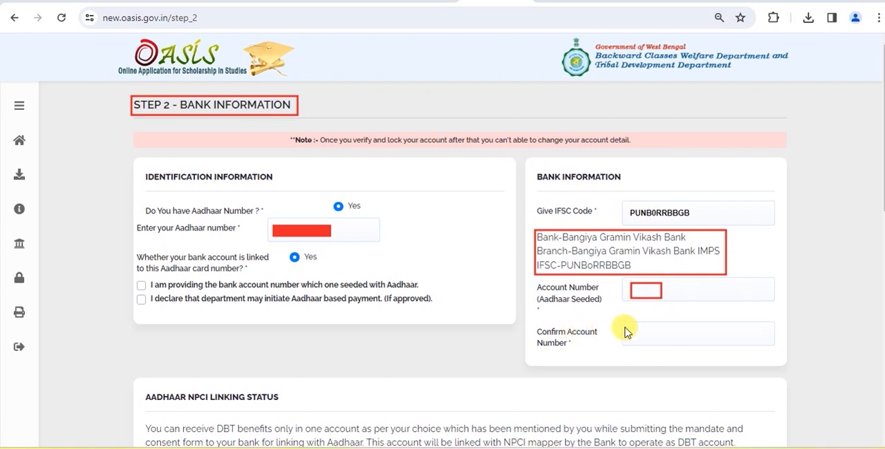
drag(631, 324, 666, 340)
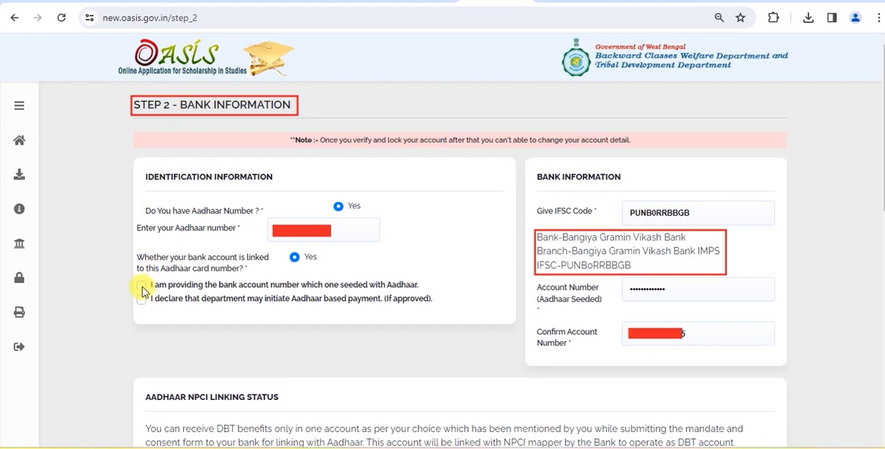
Accept both declarations, on the Aadhaar-seeded account number and on Aadhaar based payment, in the identification information.
click(142, 286)
click(143, 299)
Select Cultivation (Small Marginal Farmer) as the household income source, leave the exclusion parameters unselected, and save Step 2.
scroll(234, 171, down, 3)
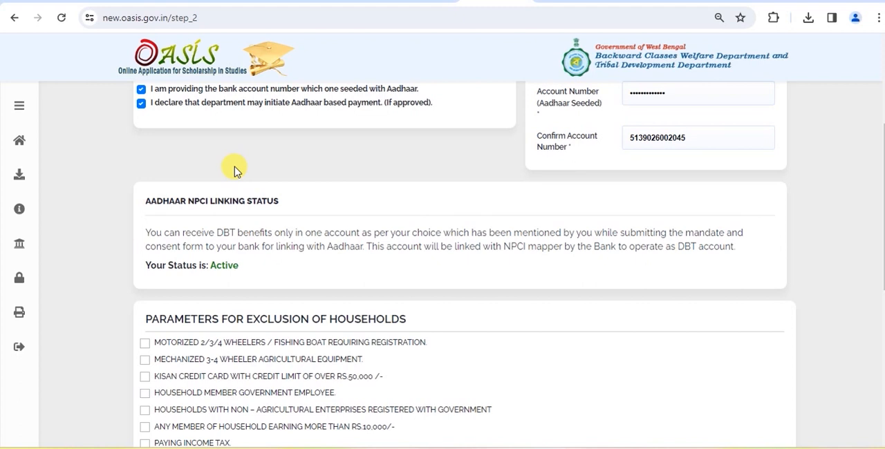
scroll(237, 177, down, 2)
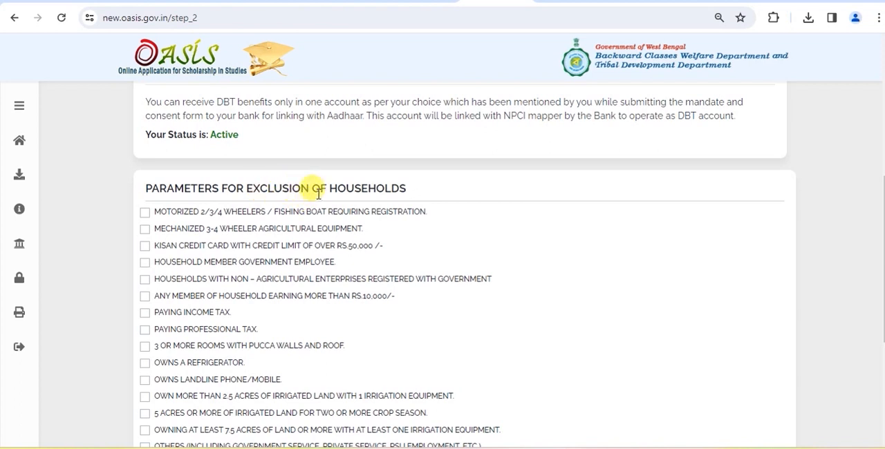
scroll(281, 334, down, 1)
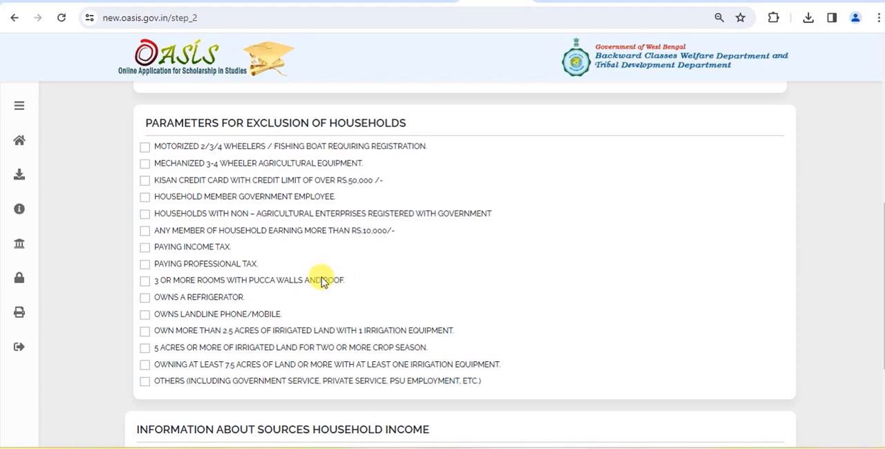
scroll(322, 278, down, 3)
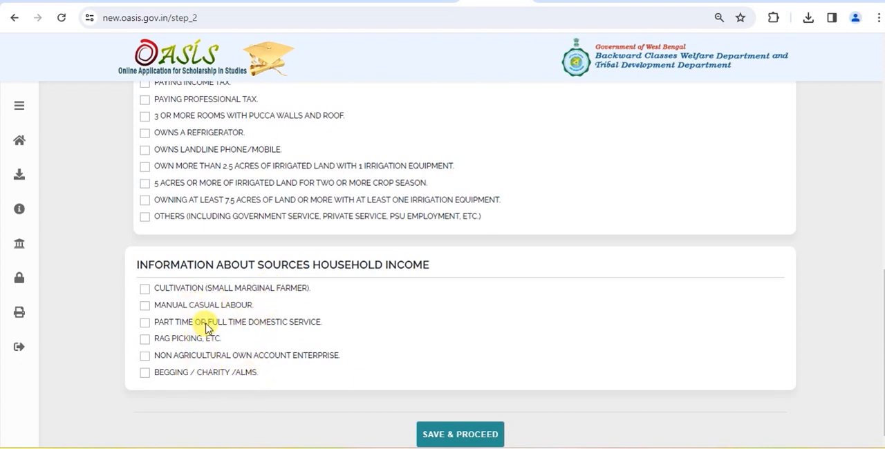
click(145, 289)
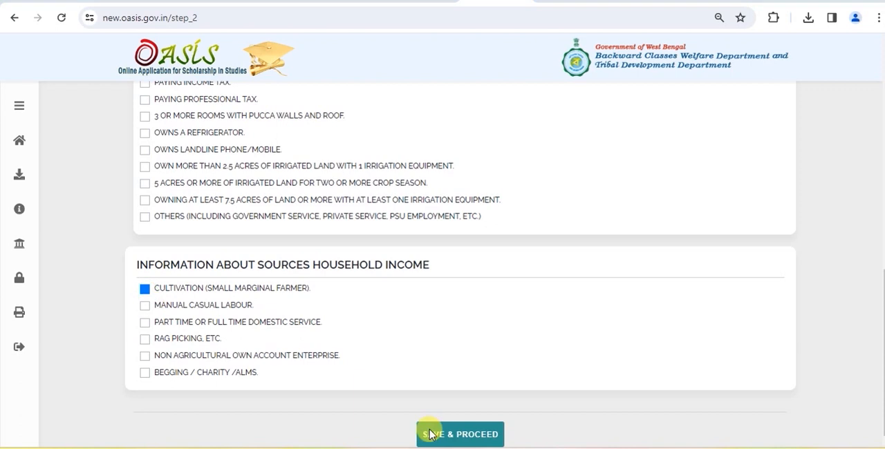
click(451, 437)
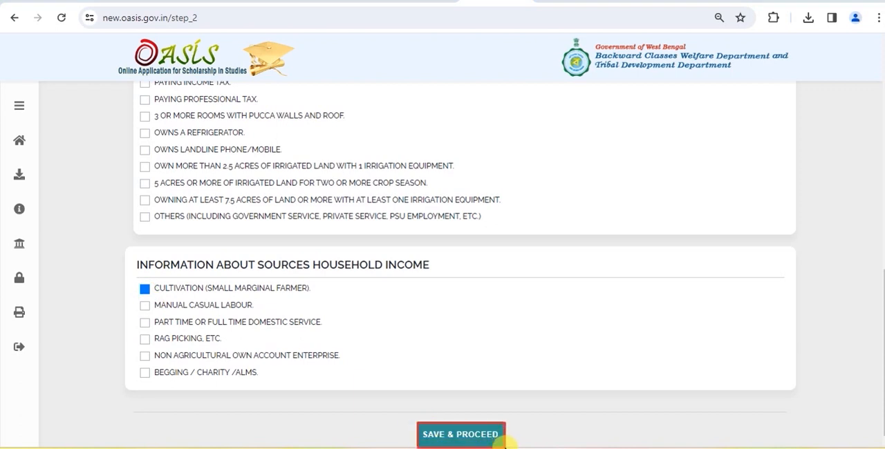
click(504, 441)
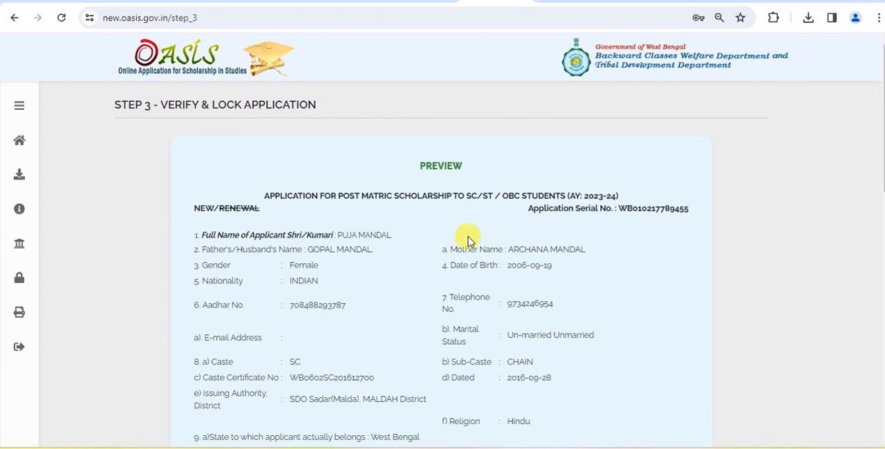
Review the application preview, verify and lock the application, and validate it with the OTP sent to the registered mobile number.
scroll(470, 239, down, 10)
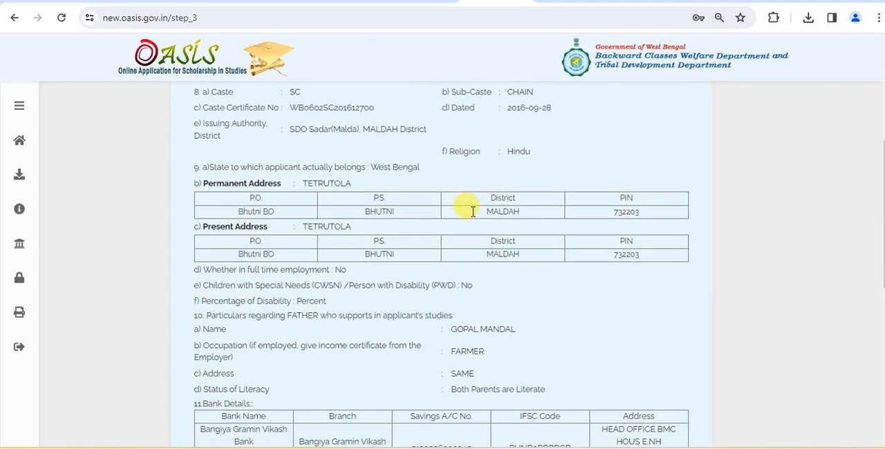
scroll(482, 235, down, 1)
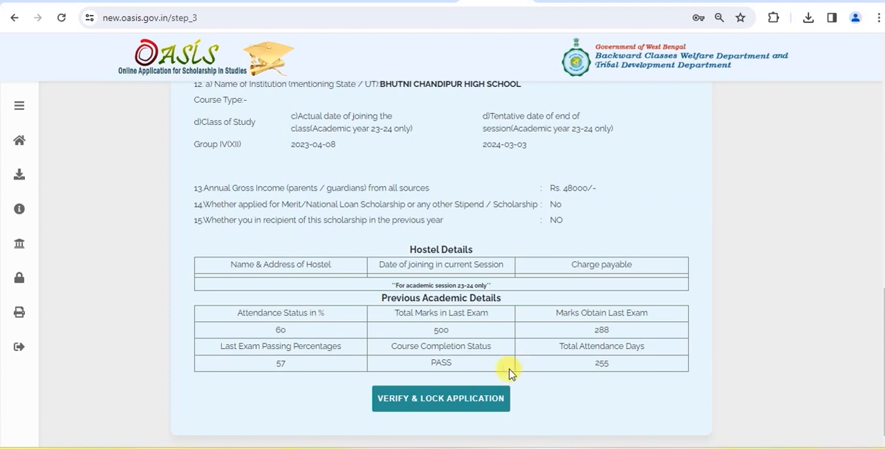
click(444, 407)
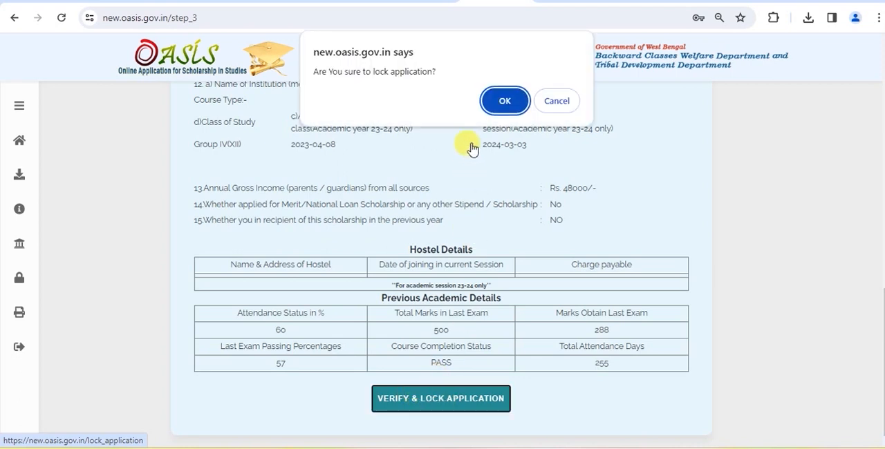
click(505, 101)
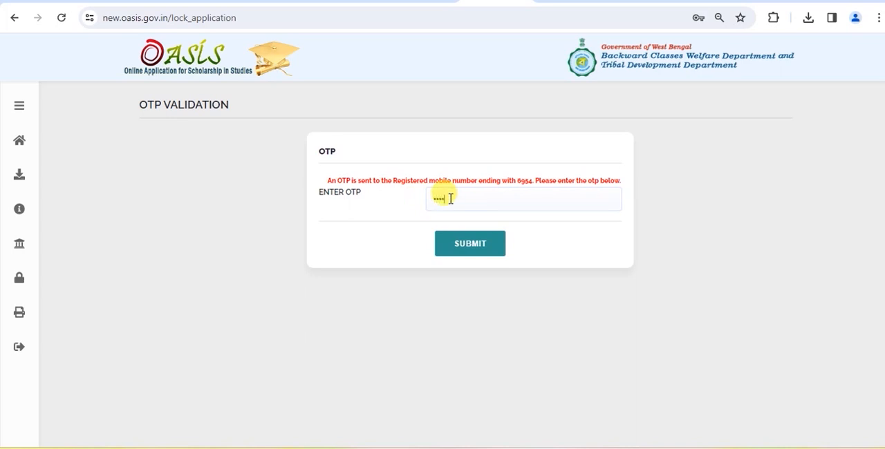
click(470, 246)
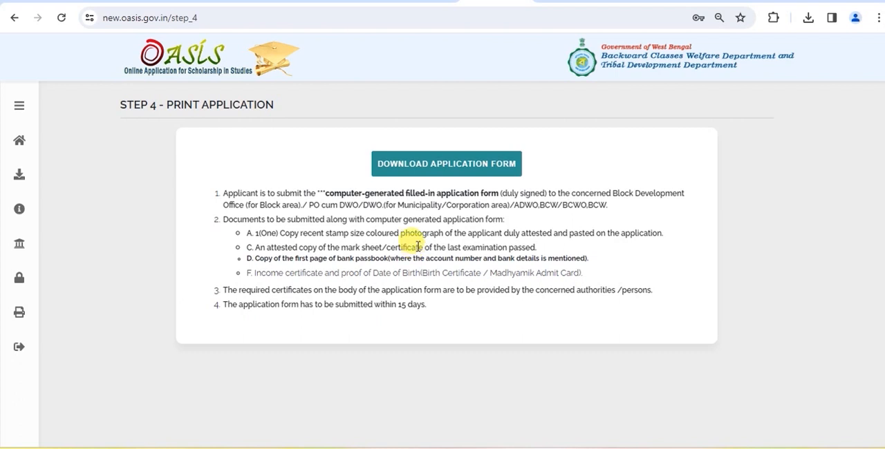
Download the application form, look through its pages and return to the Step 4 print page.
click(435, 170)
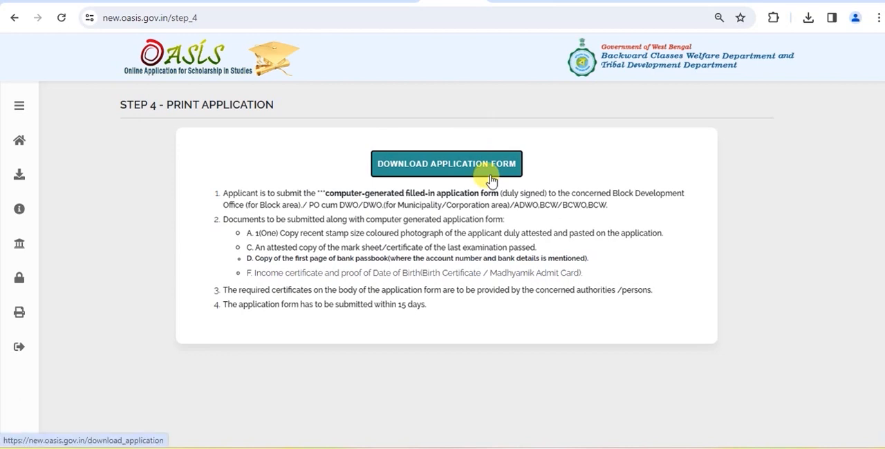
click(498, 166)
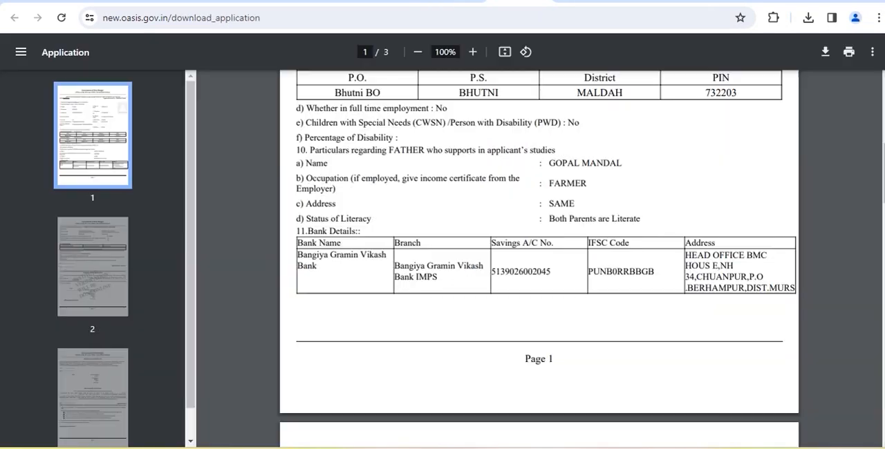
scroll(648, 173, up, 5)
scroll(650, 176, down, 6)
scroll(650, 176, down, 15)
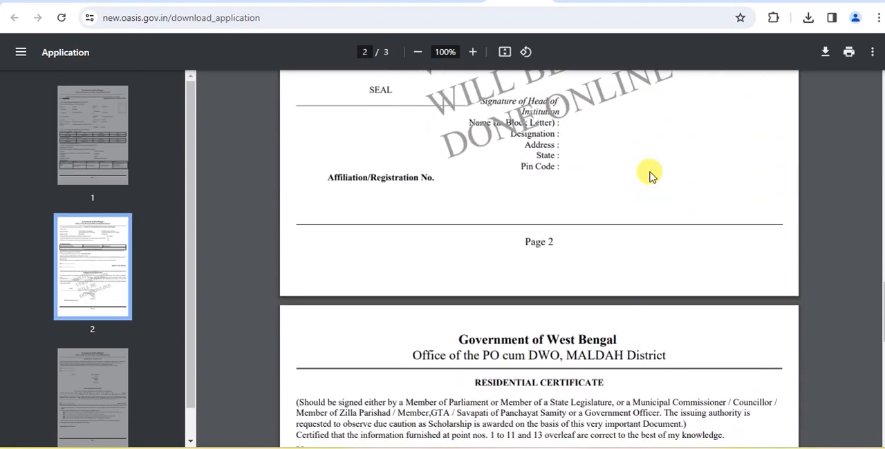
scroll(650, 176, down, 5)
key(Home)
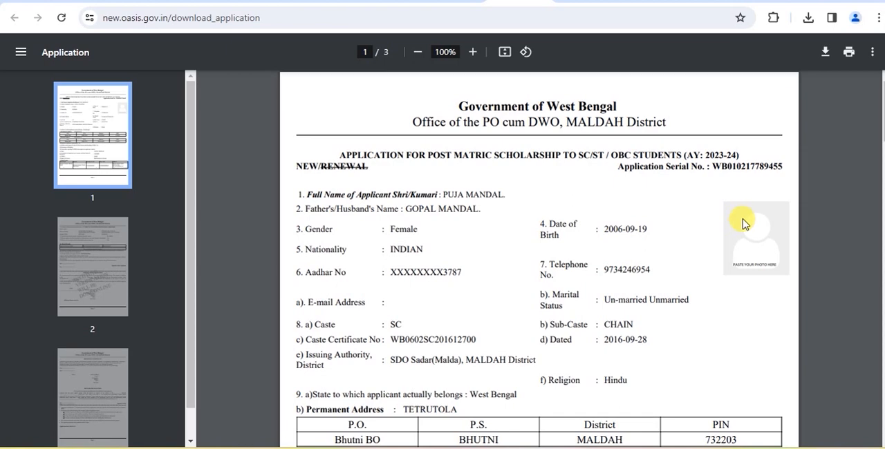
click(454, 1)
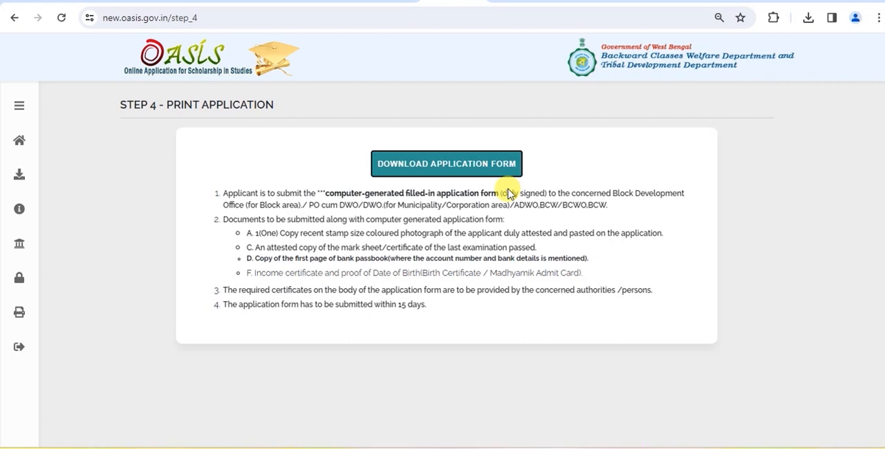
click(504, 171)
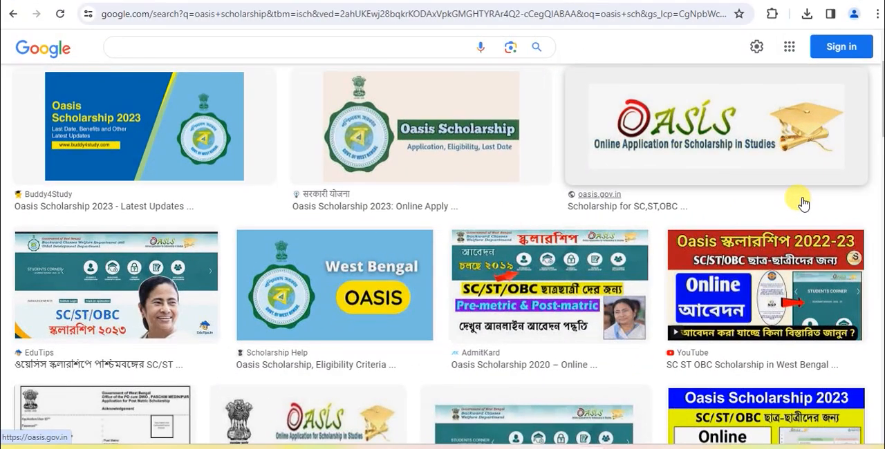
scroll(802, 204, down, 3)
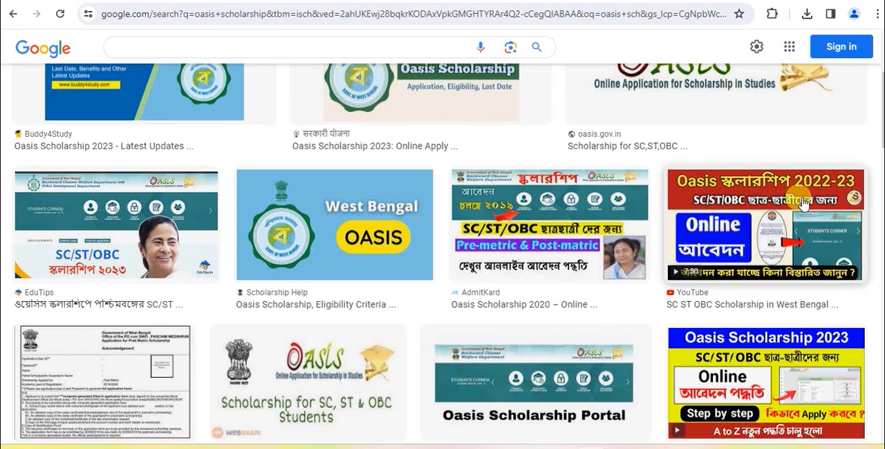
scroll(802, 204, down, 3)
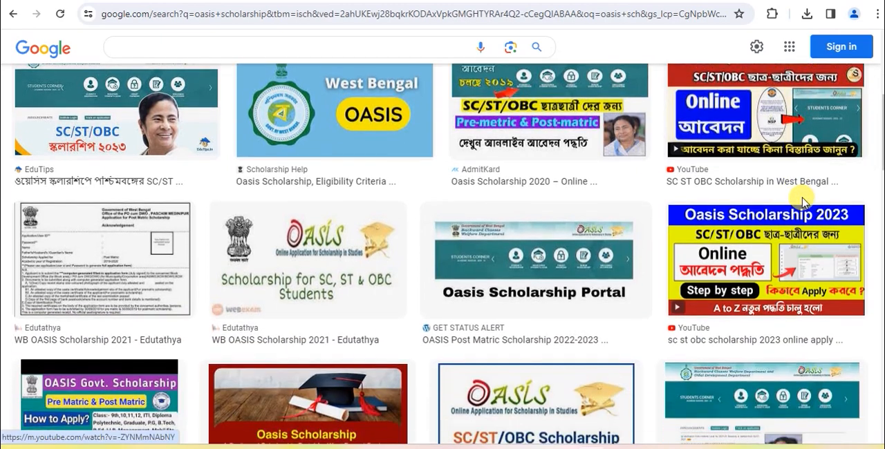
scroll(802, 204, down, 2)
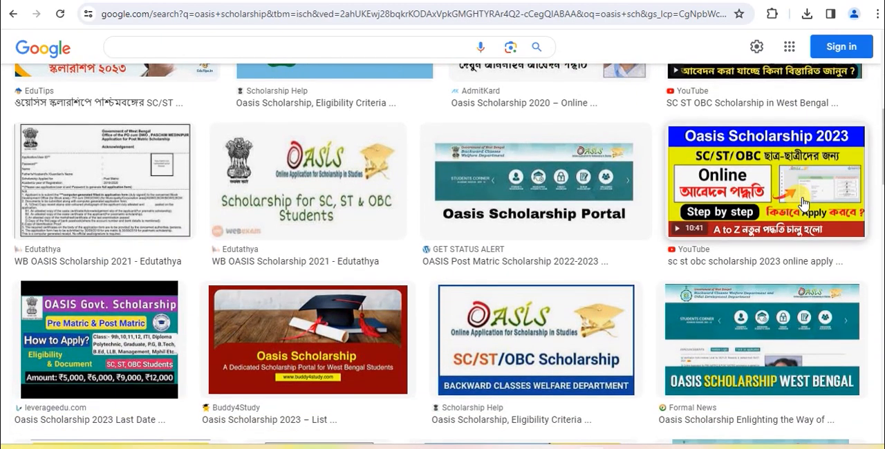
scroll(802, 204, down, 3)
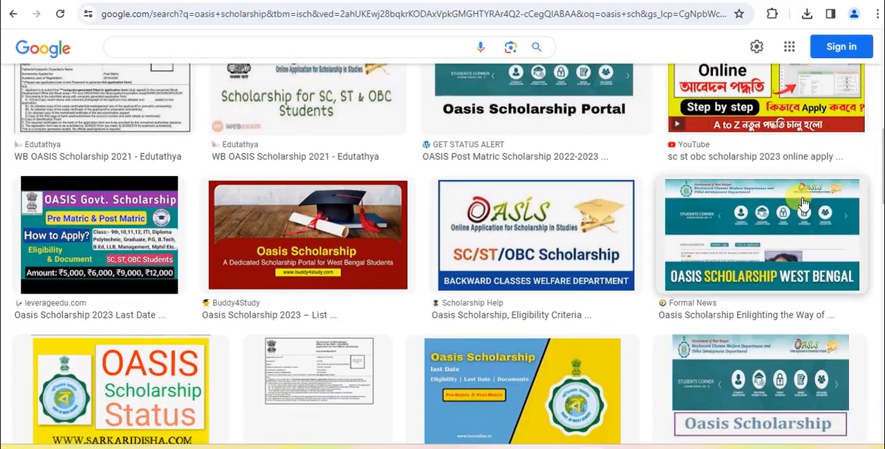
scroll(802, 204, down, 3)
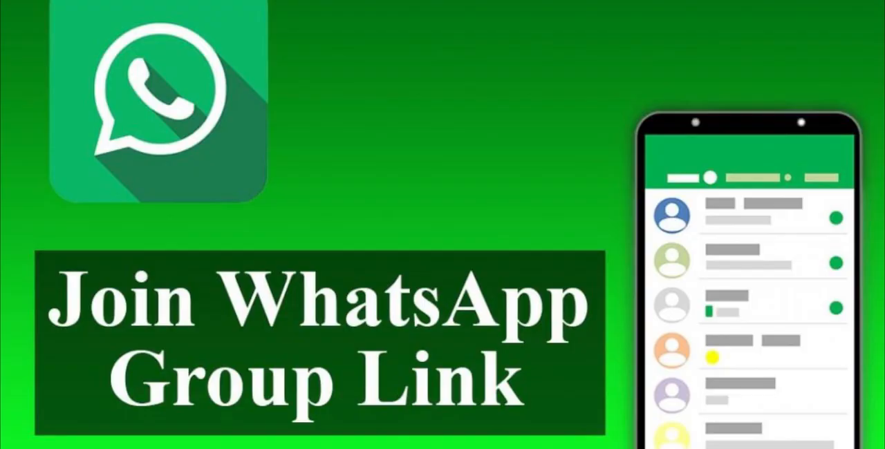